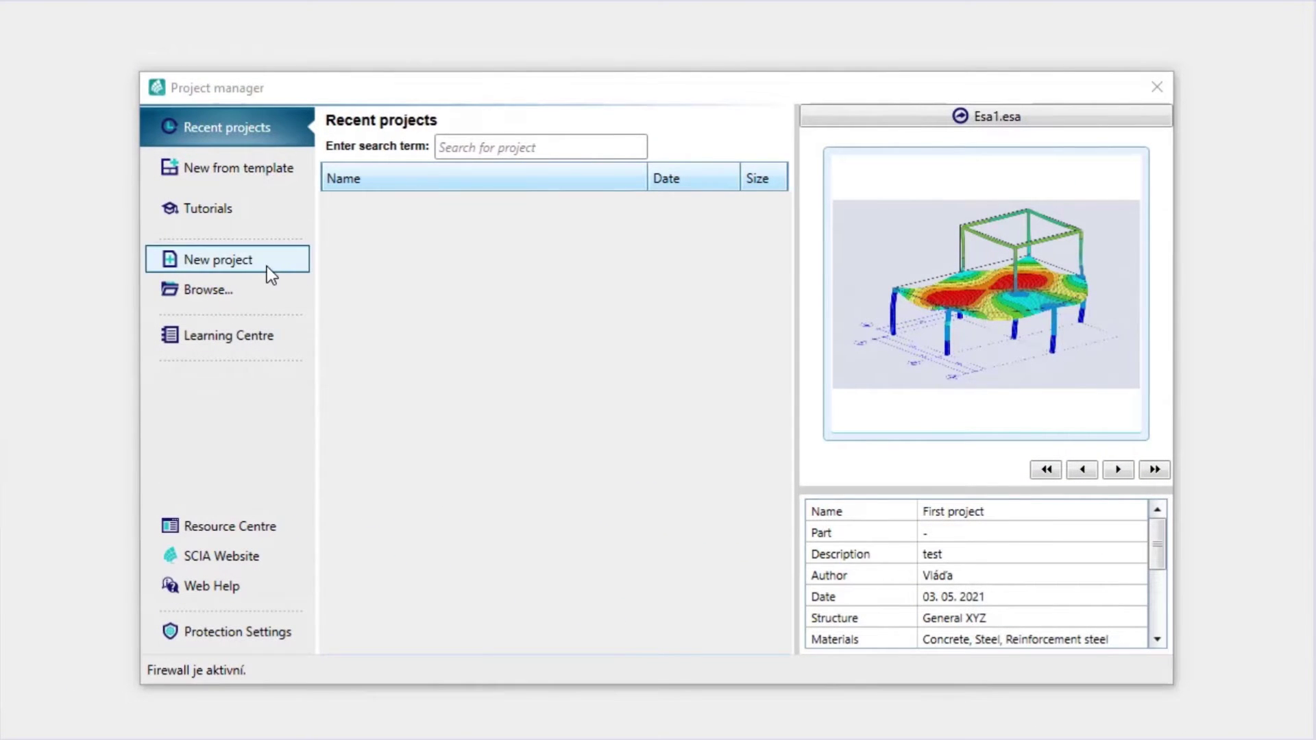
# Step: Open the recent project Hracholusky_1 and orbit the truss to view it from below
pyautogui.click(233, 141)
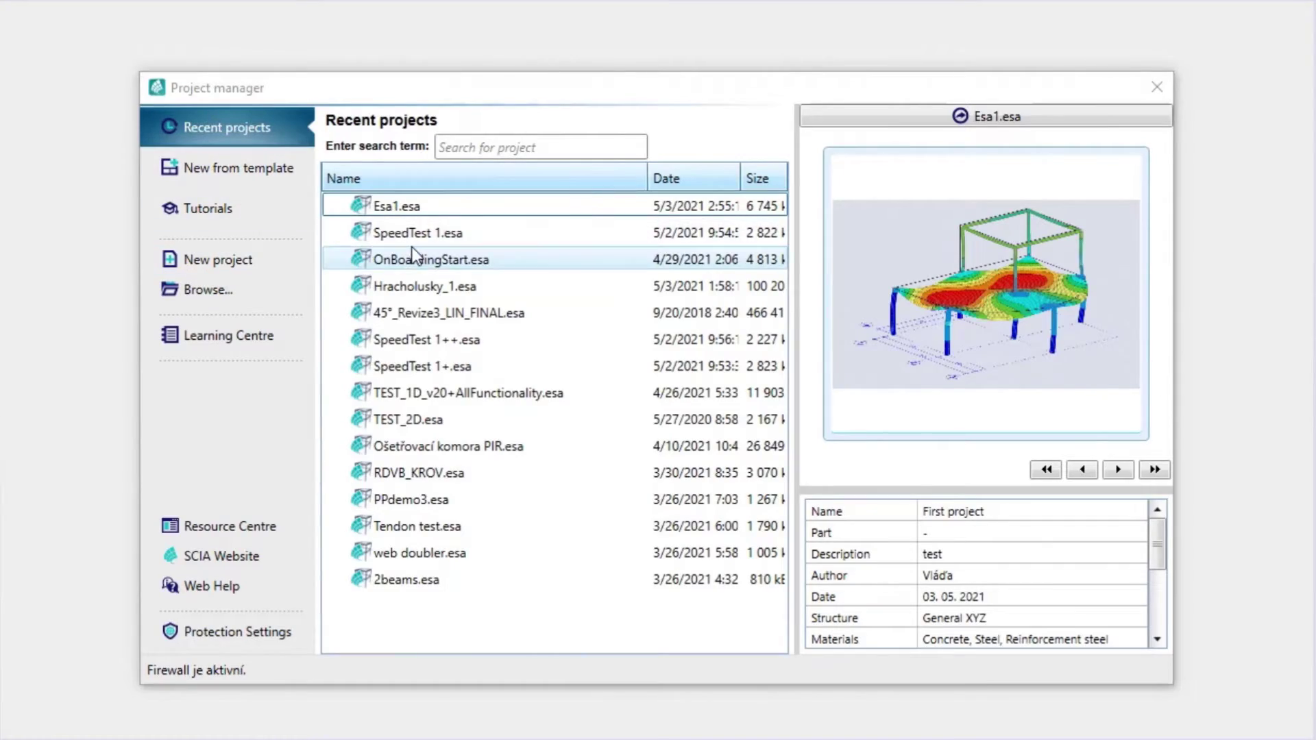
pyautogui.doubleClick(418, 285)
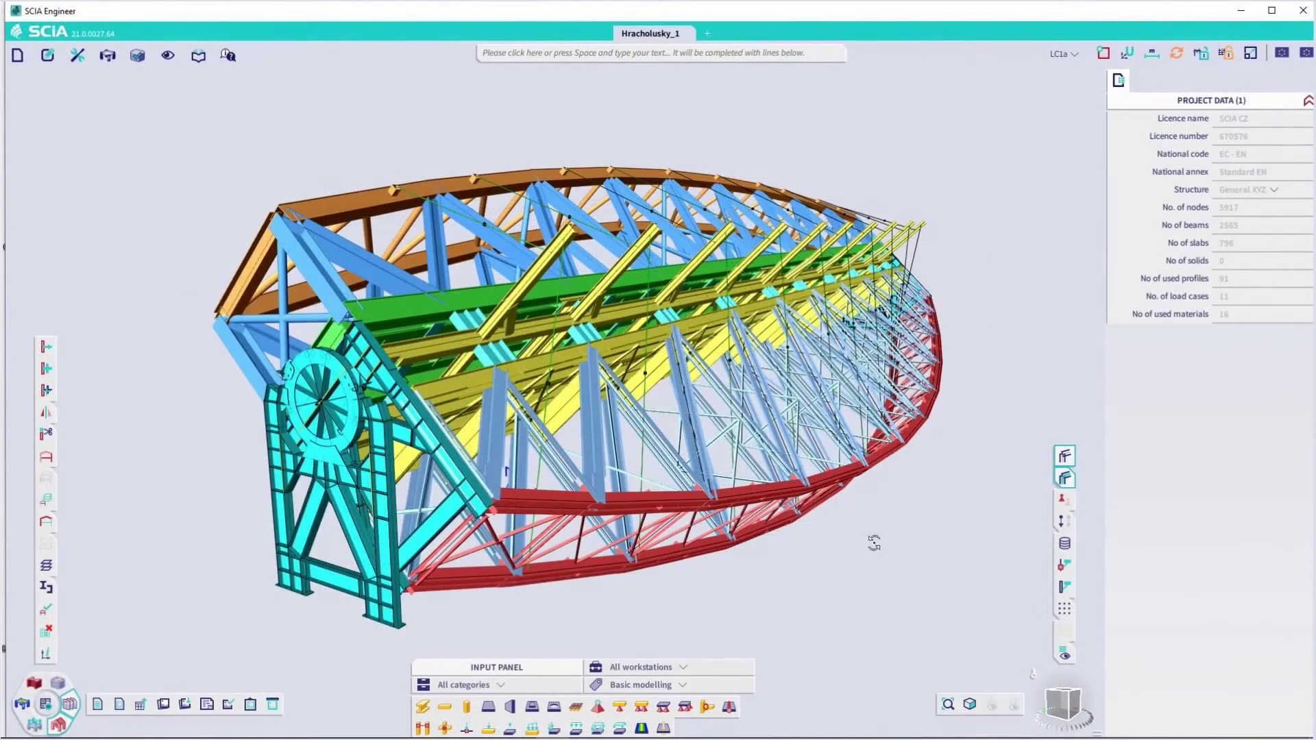
pyautogui.moveTo(873, 543)
pyautogui.keyDown('ctrl'); pyautogui.mouseDown(button='right')
pyautogui.moveTo(774, 560)
pyautogui.moveTo(758, 549)
pyautogui.moveTo(898, 539)
pyautogui.moveTo(762, 551)
pyautogui.mouseUp(button='right'); pyautogui.keyUp('ctrl')
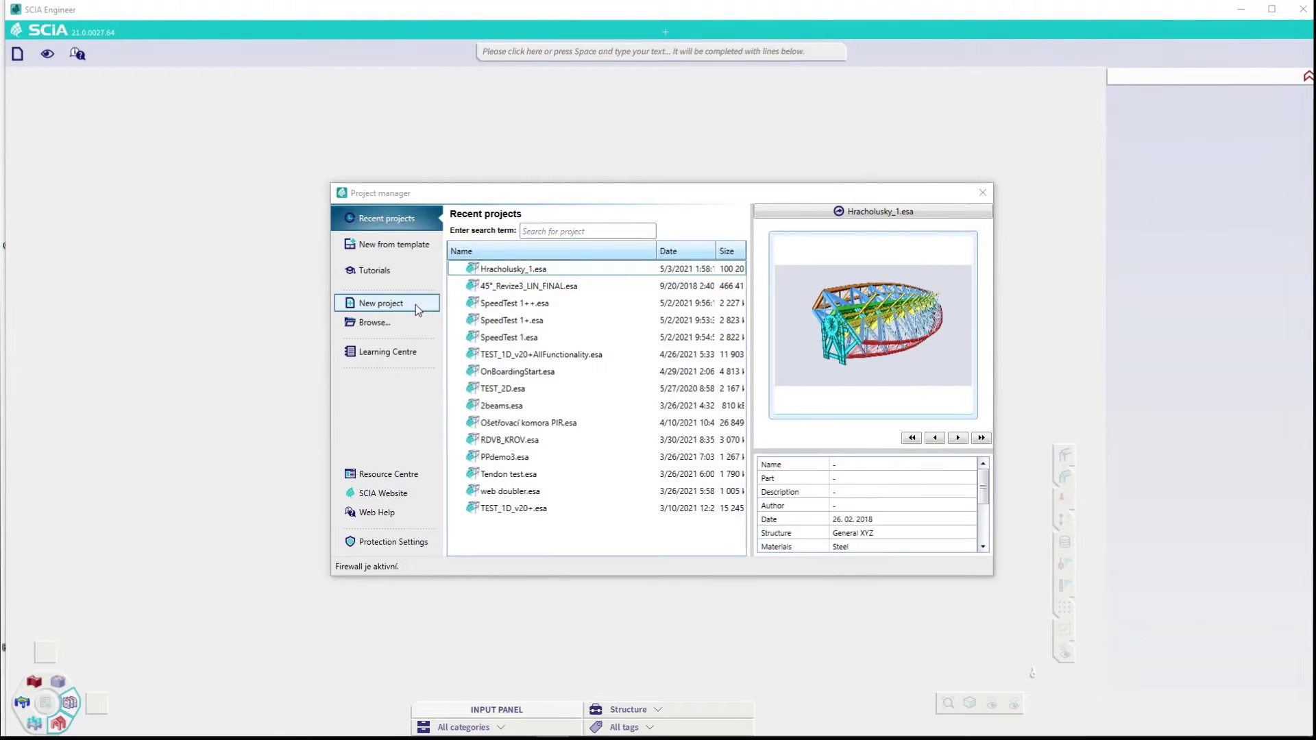
# Step: Start a new project using EC-EN with Standard EN annex, adding the BS code
pyautogui.click(415, 306)
pyautogui.write('test')
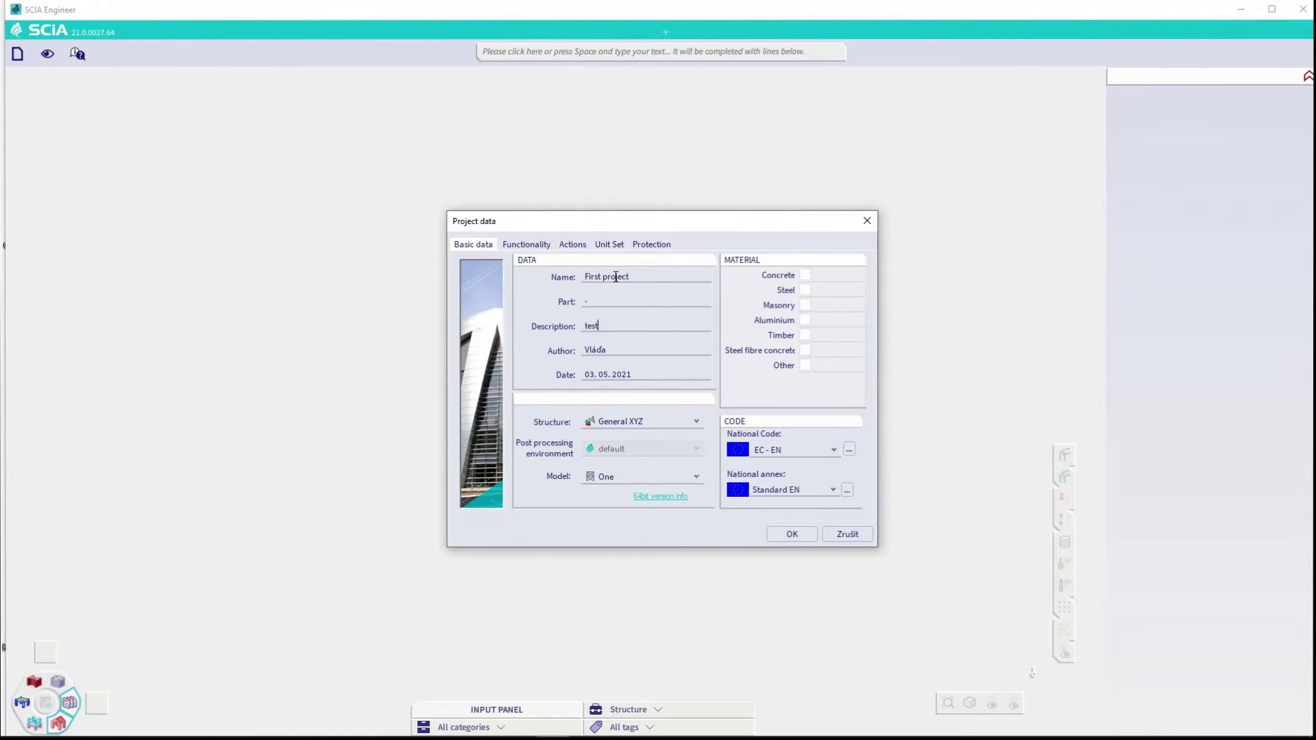
pyautogui.click(849, 450)
pyautogui.click(504, 432)
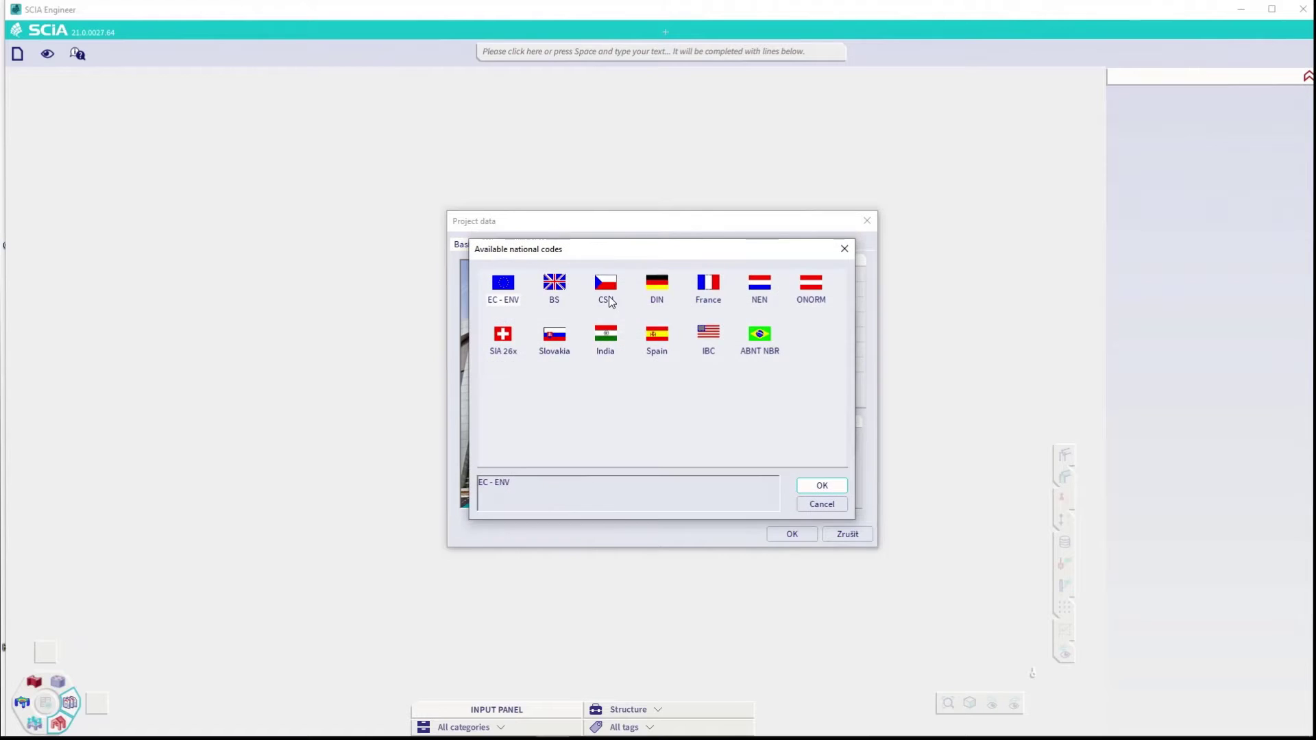
pyautogui.doubleClick(555, 288)
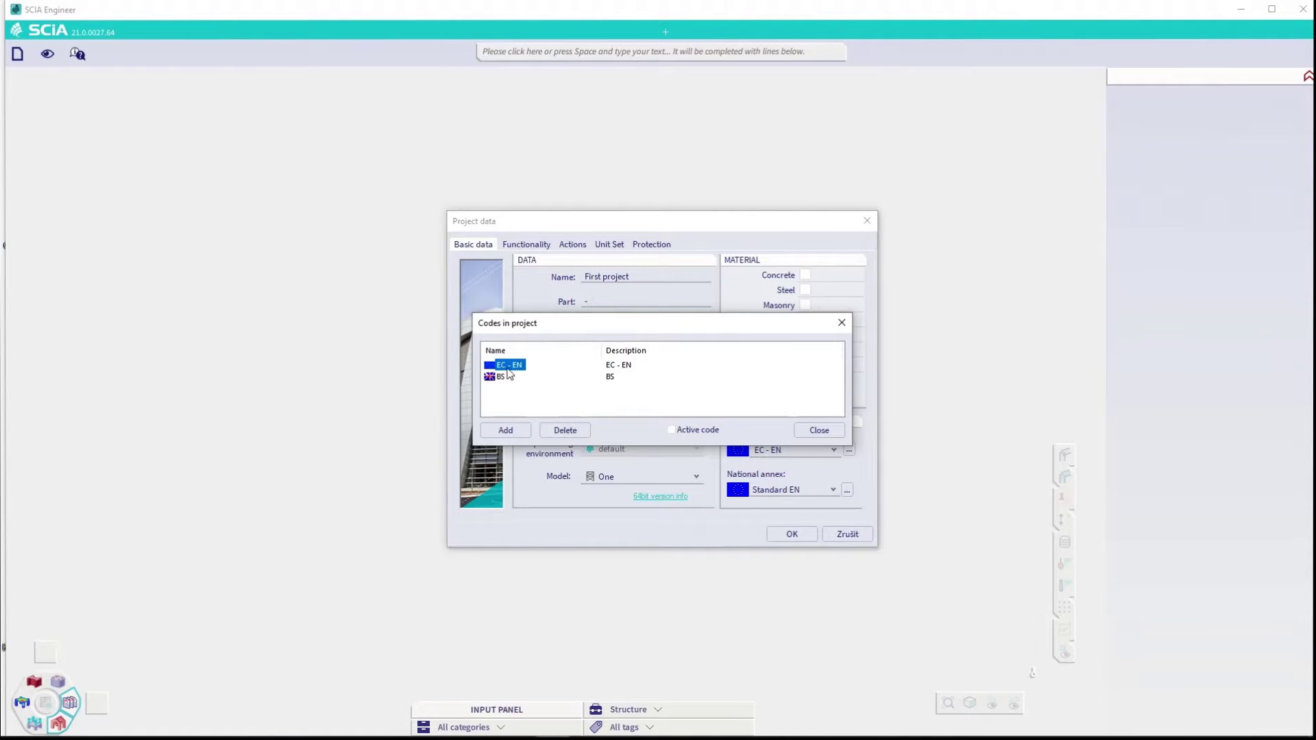
pyautogui.click(819, 430)
pyautogui.click(798, 450)
pyautogui.click(791, 478)
pyautogui.click(825, 491)
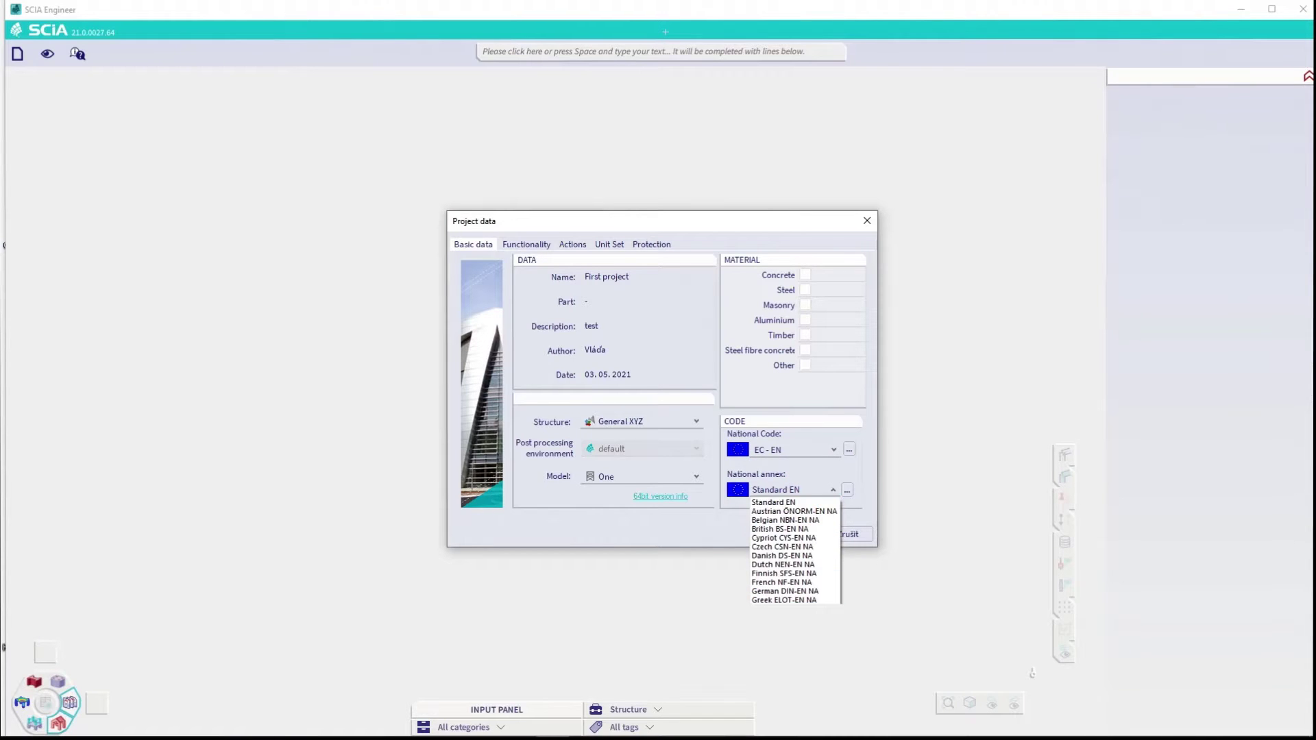
pyautogui.click(708, 516)
# Step: Enable concrete C30/37 and steel S 355 as project materials
pyautogui.click(806, 275)
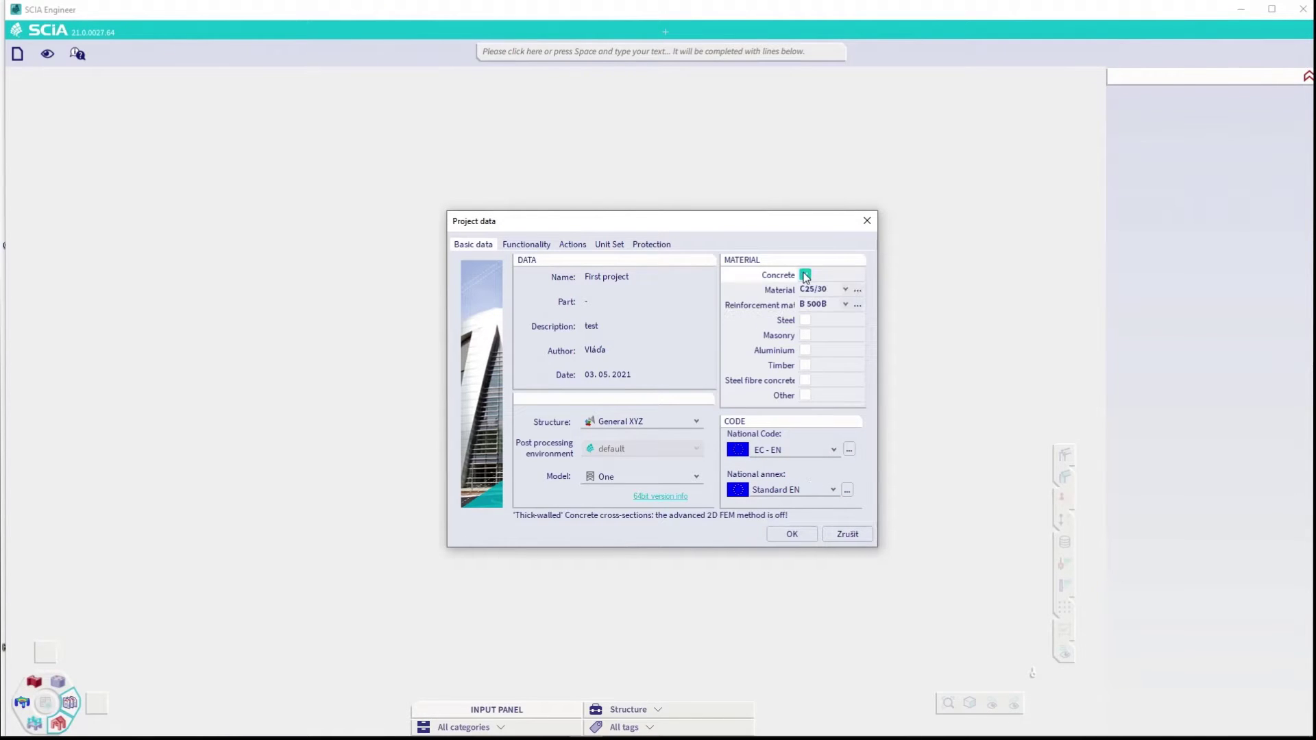
pyautogui.click(837, 293)
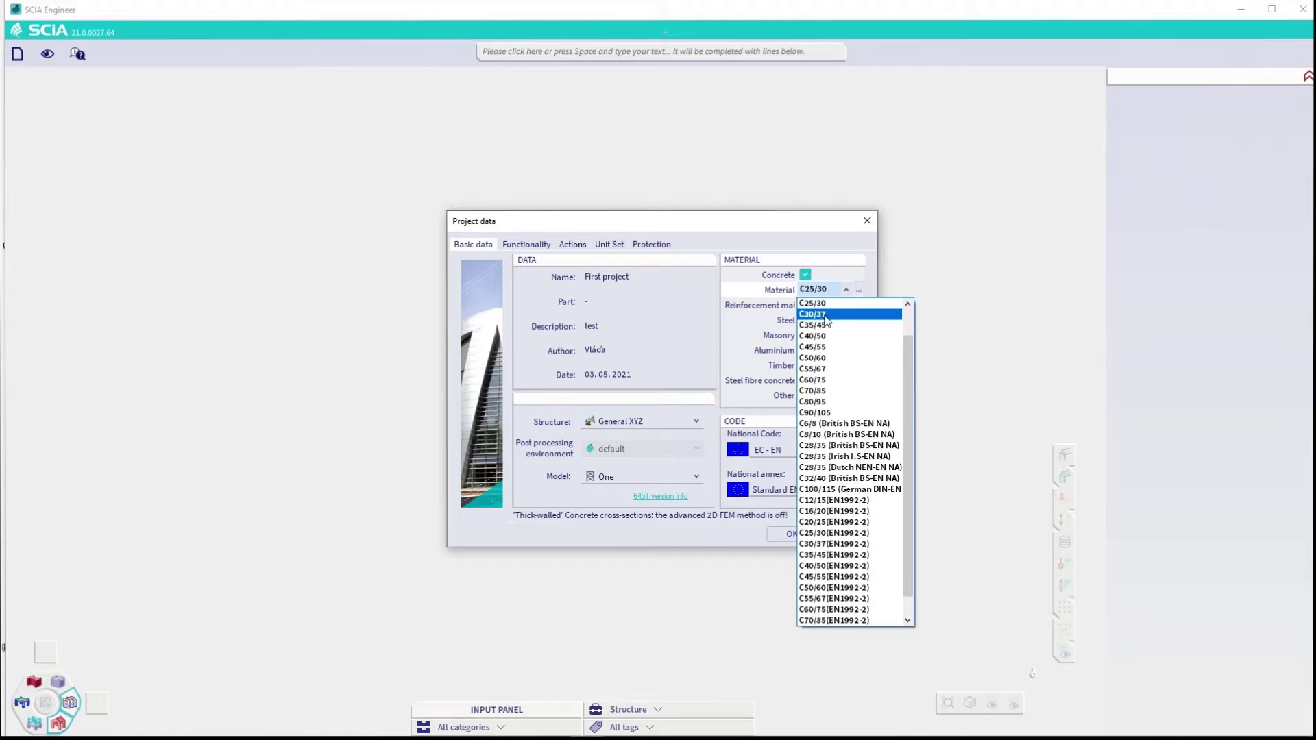
pyautogui.click(836, 310)
pyautogui.click(814, 320)
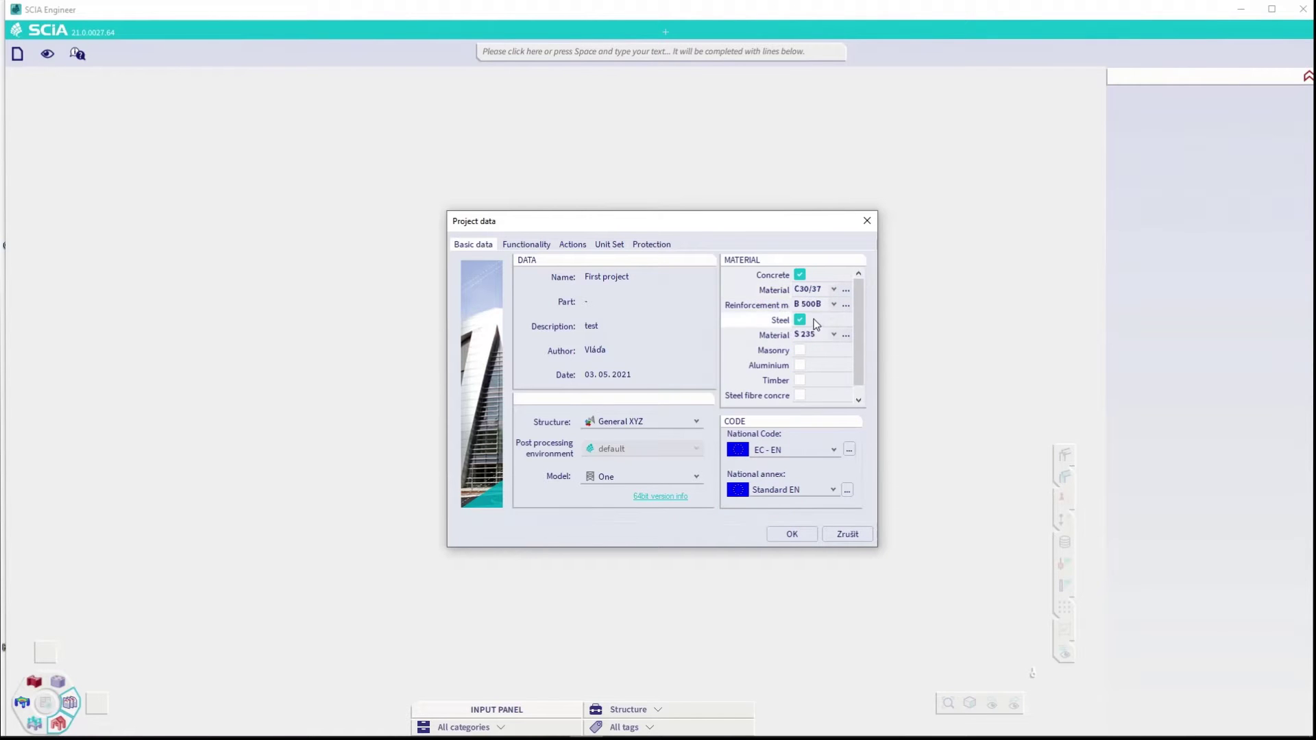
pyautogui.click(828, 335)
pyautogui.click(822, 370)
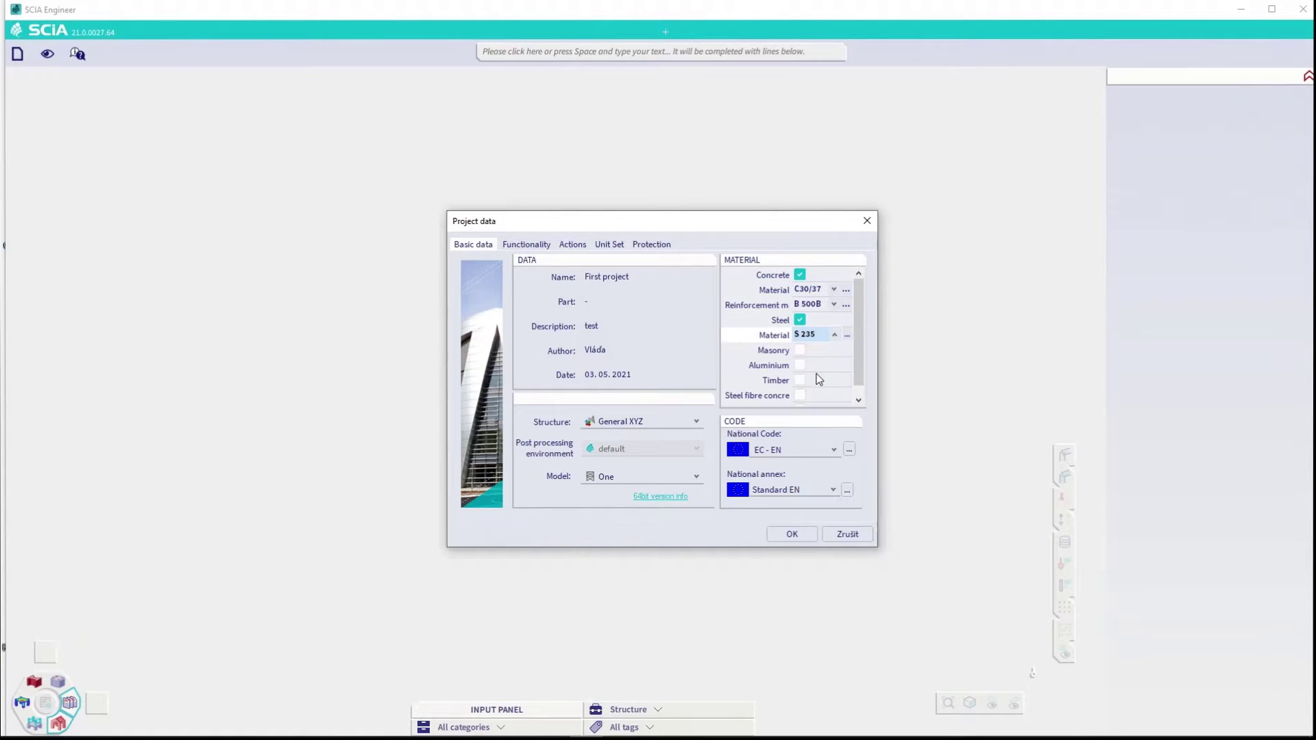
# Step: Create the project and start a line grid with X axes A–C spaced 7 m
pyautogui.click(782, 535)
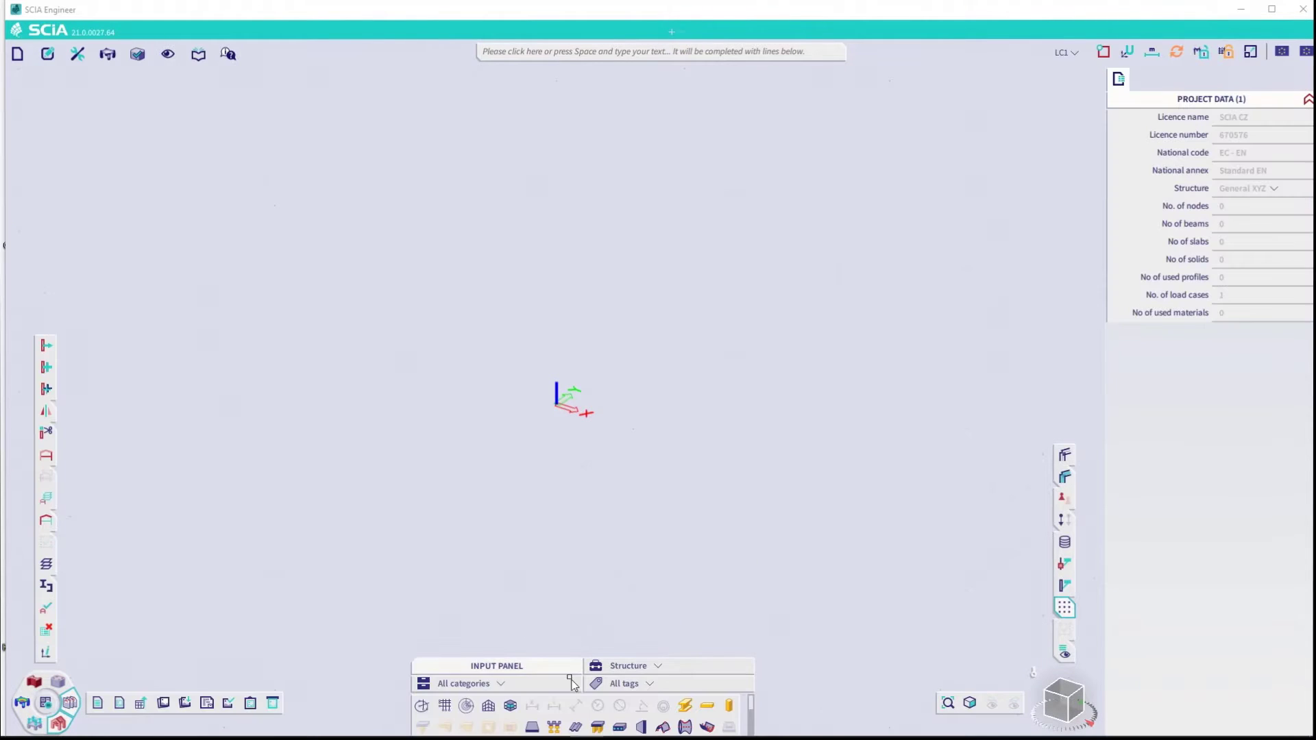
pyautogui.click(473, 683)
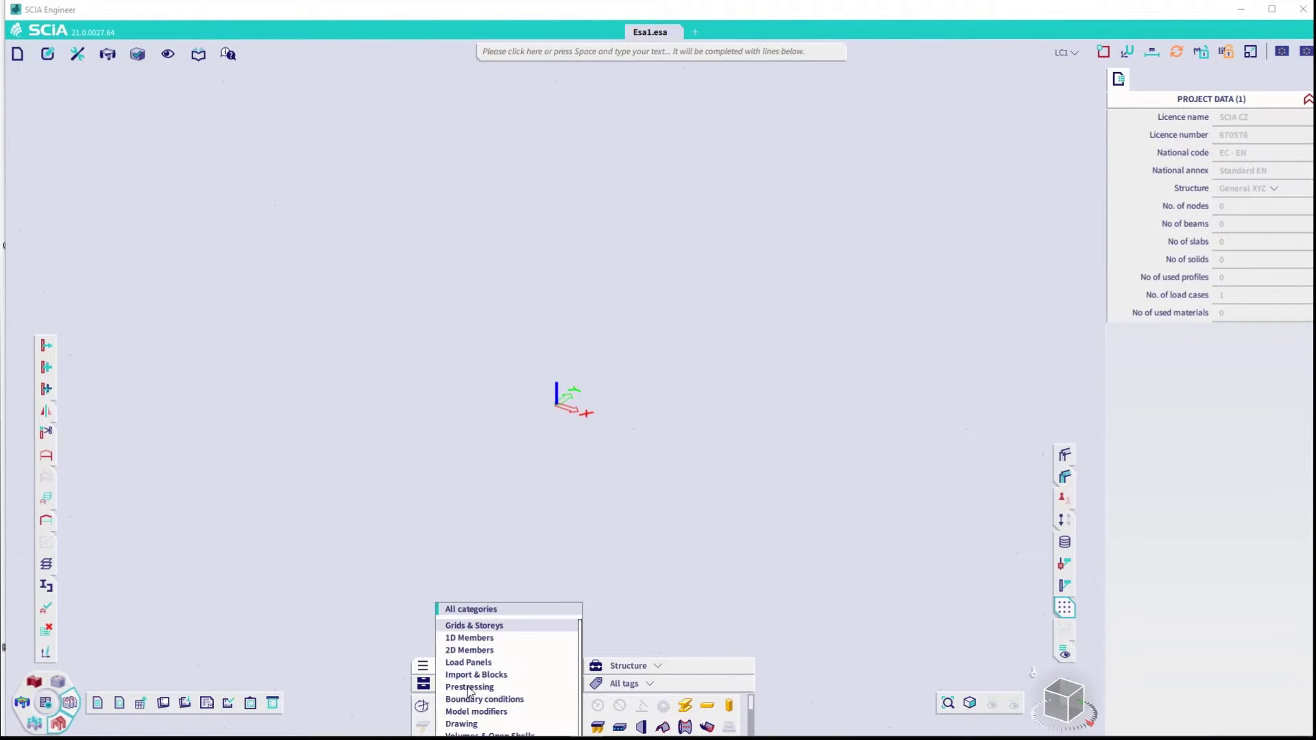
pyautogui.click(474, 625)
pyautogui.click(445, 727)
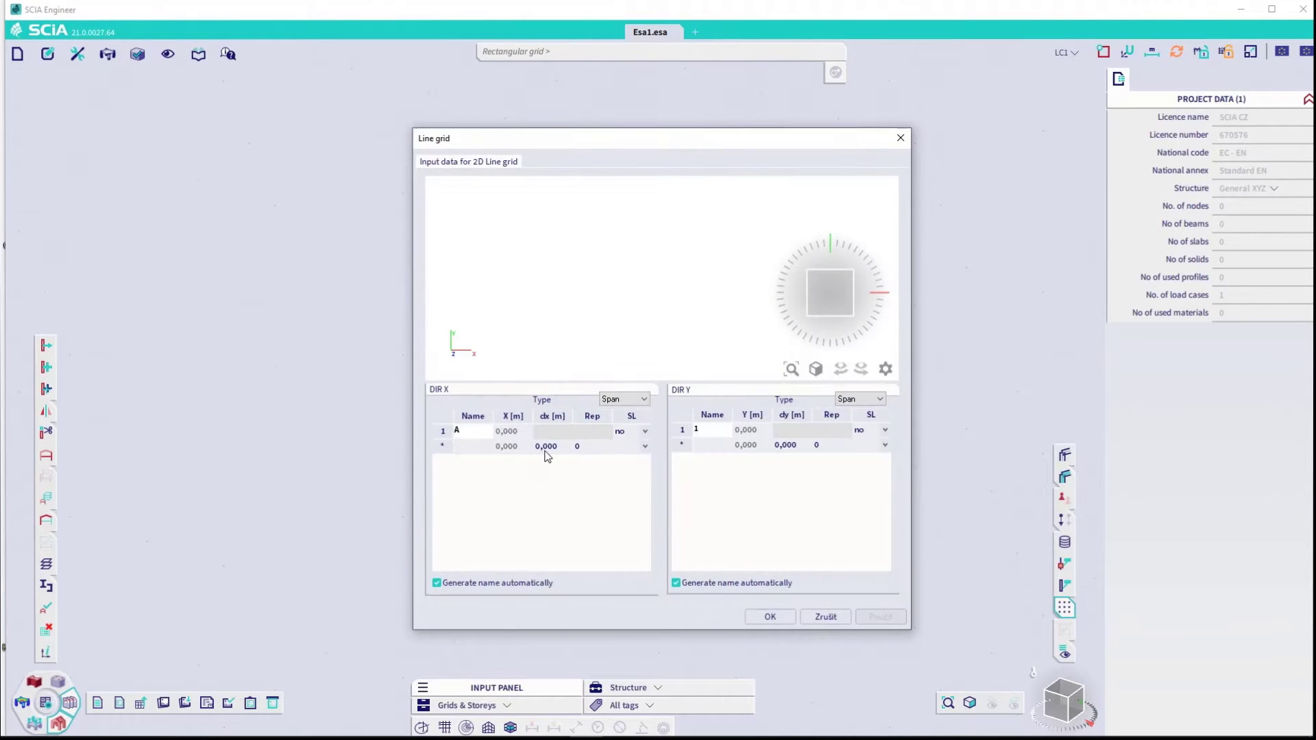
pyautogui.click(548, 447)
pyautogui.write('7')
pyautogui.press('Tab')
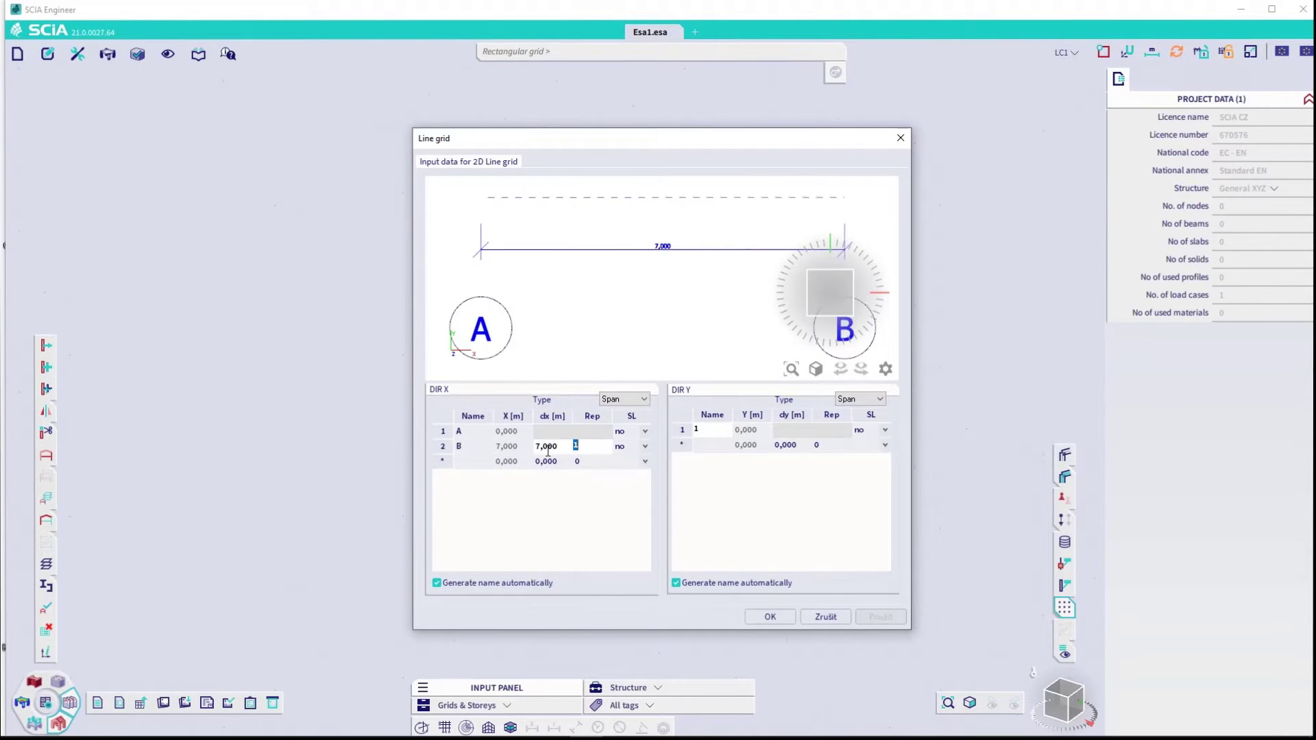
pyautogui.press('Tab')
# Step: Give the grid Y axes 1–3 spaced 7 m and 5 m and place it
pyautogui.click(799, 445)
pyautogui.write('7')
pyautogui.press('Tab')
pyautogui.press('Down')
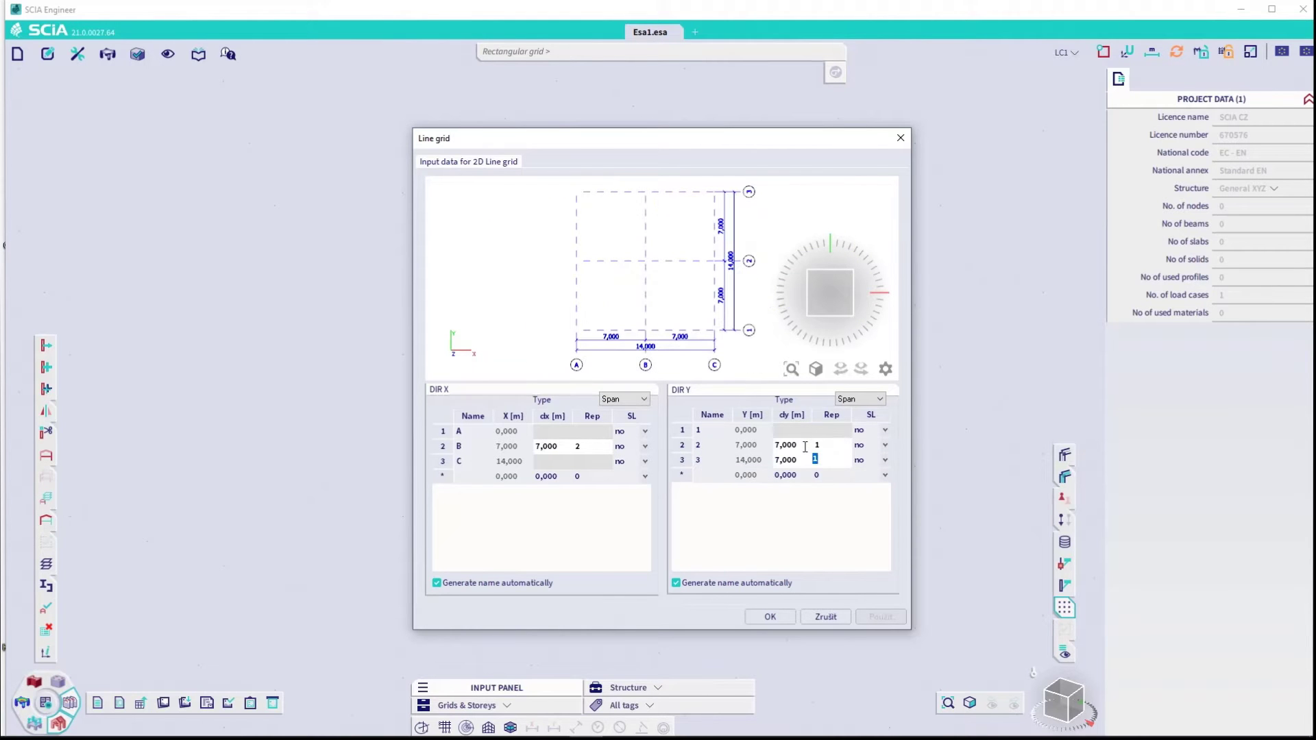
pyautogui.click(765, 614)
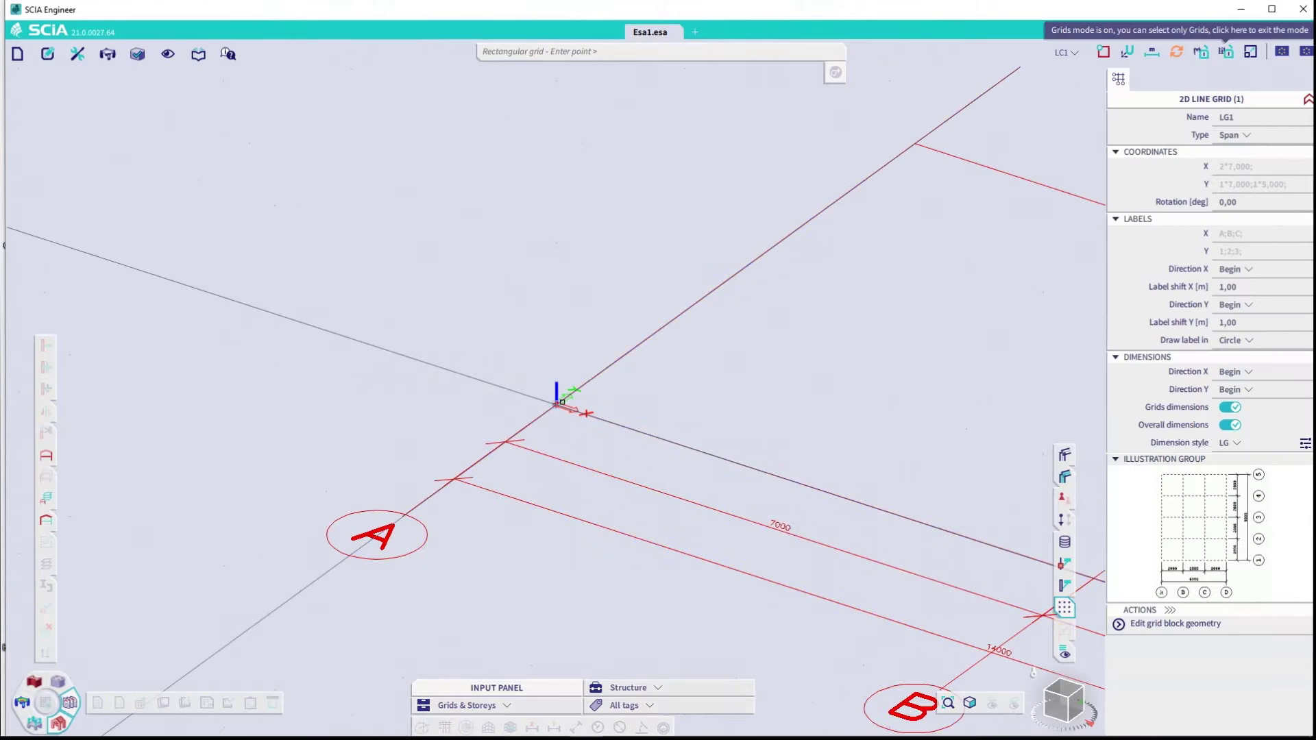
pyautogui.press('Escape')
# Step: Define a new rectangular concrete cross-section of 300 × 300 mm for a column
pyautogui.click(522, 706)
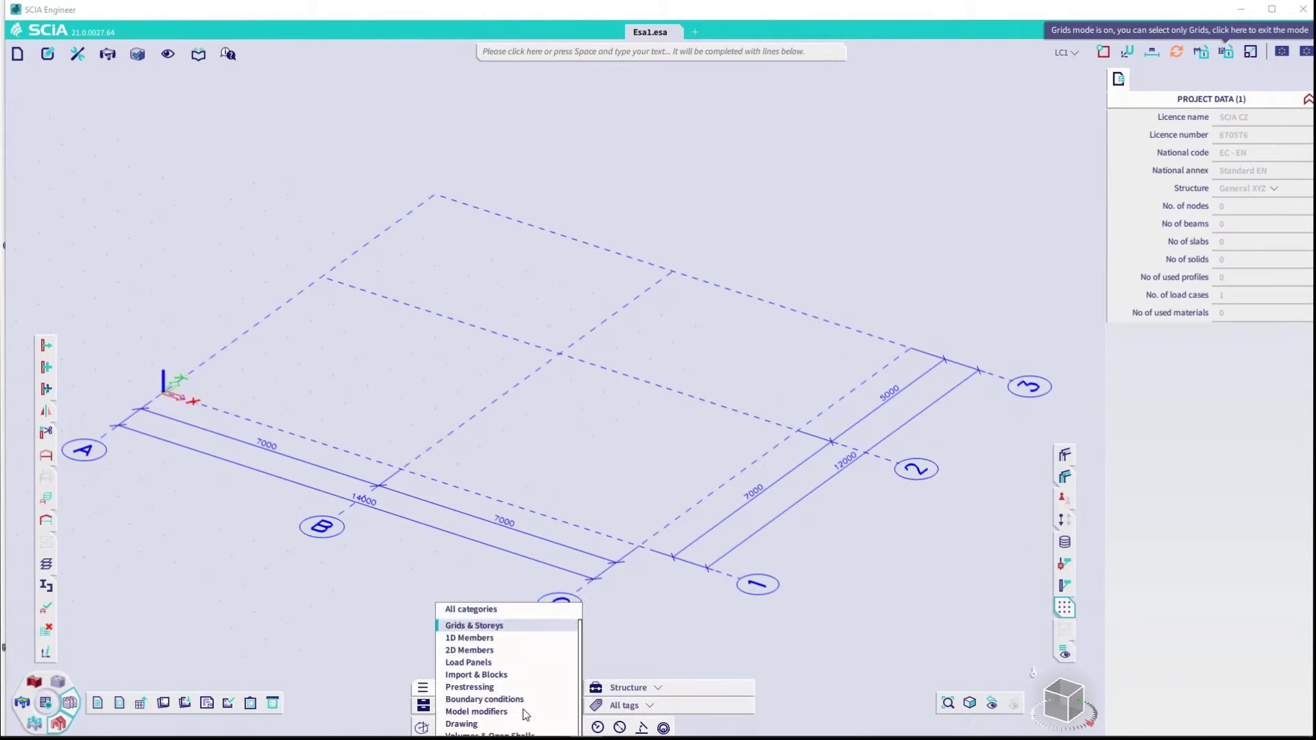
pyautogui.click(500, 639)
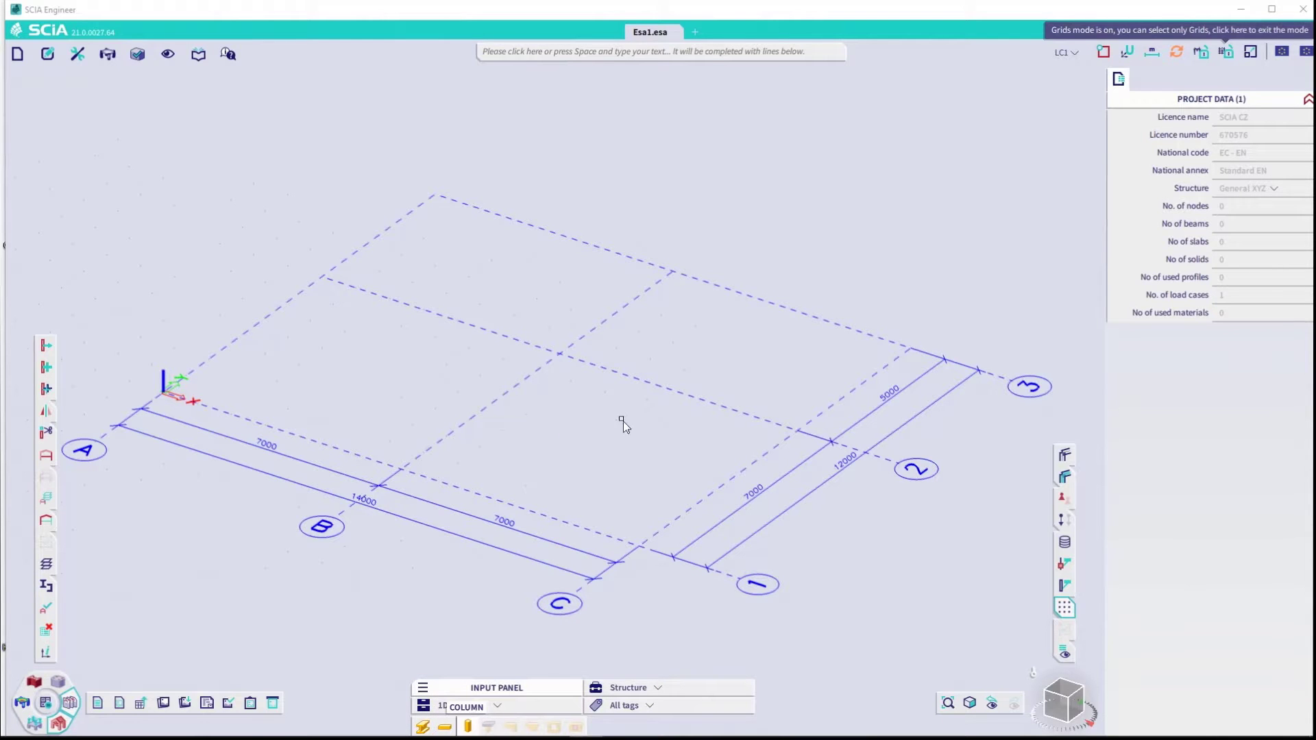
pyautogui.click(886, 324)
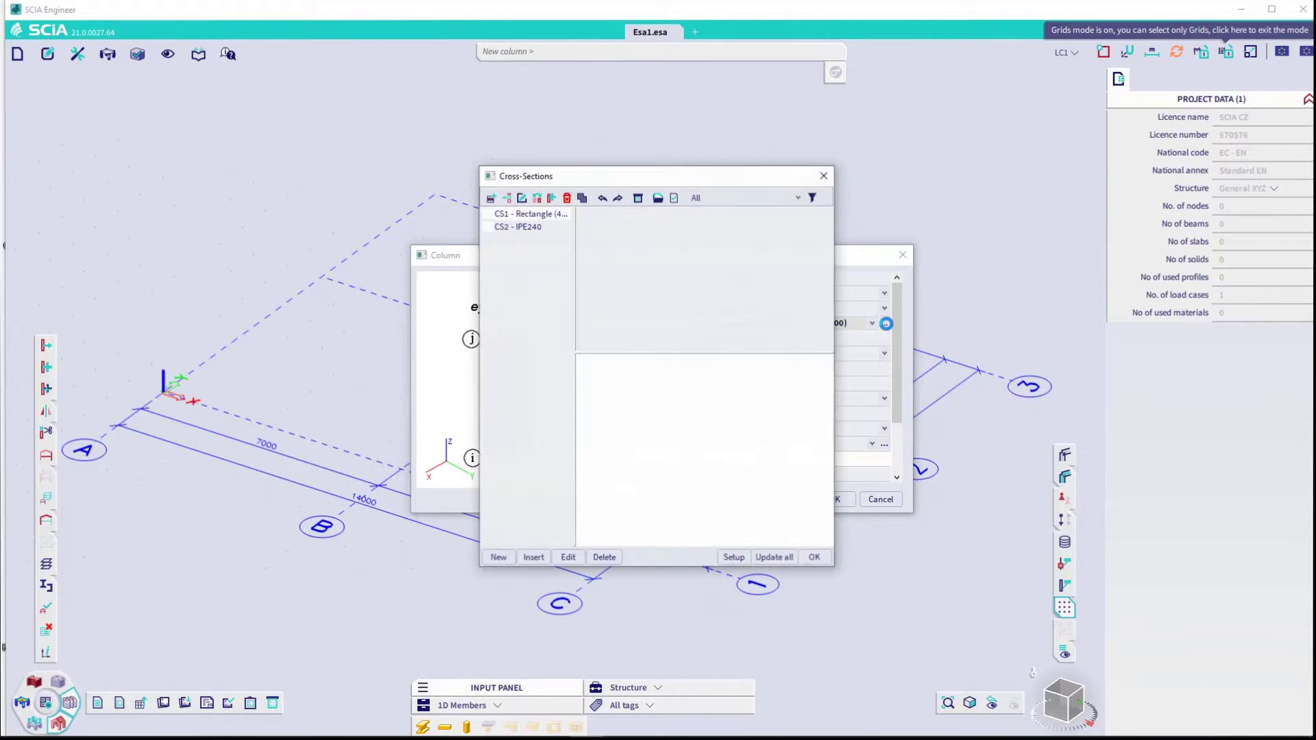
pyautogui.click(521, 226)
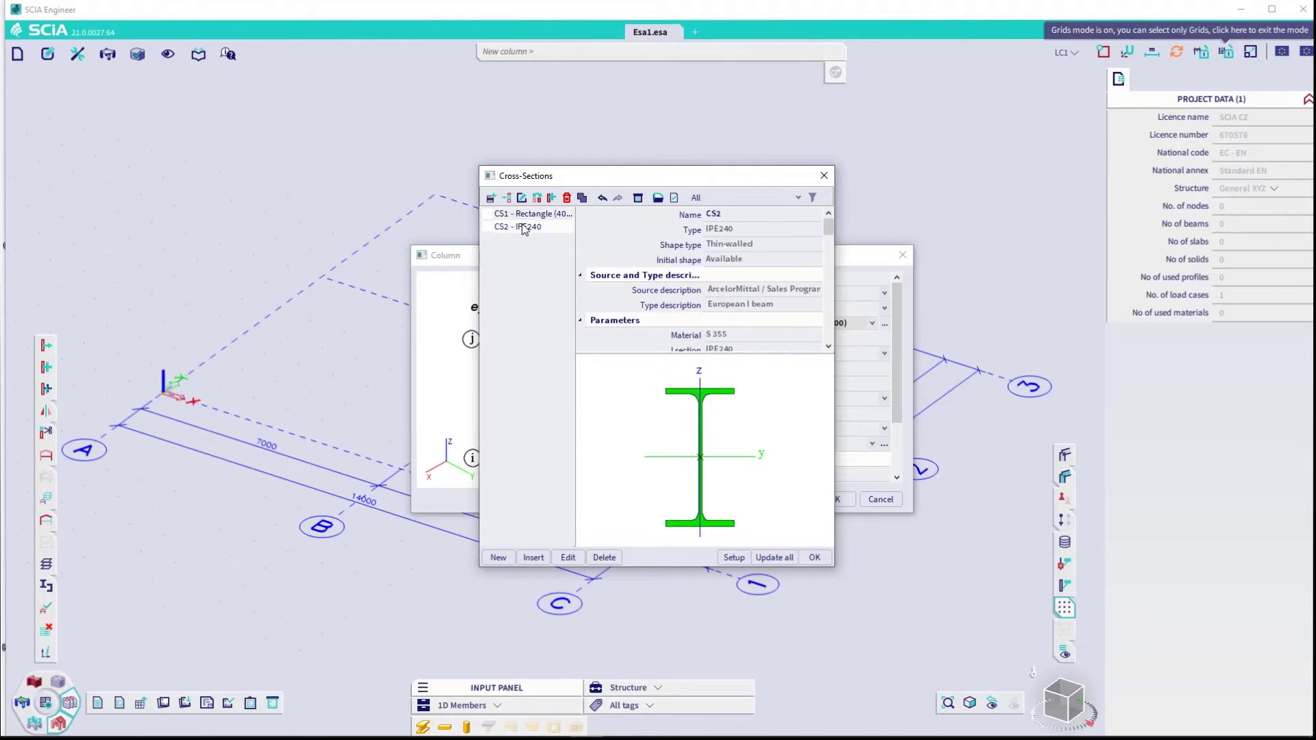
pyautogui.click(499, 557)
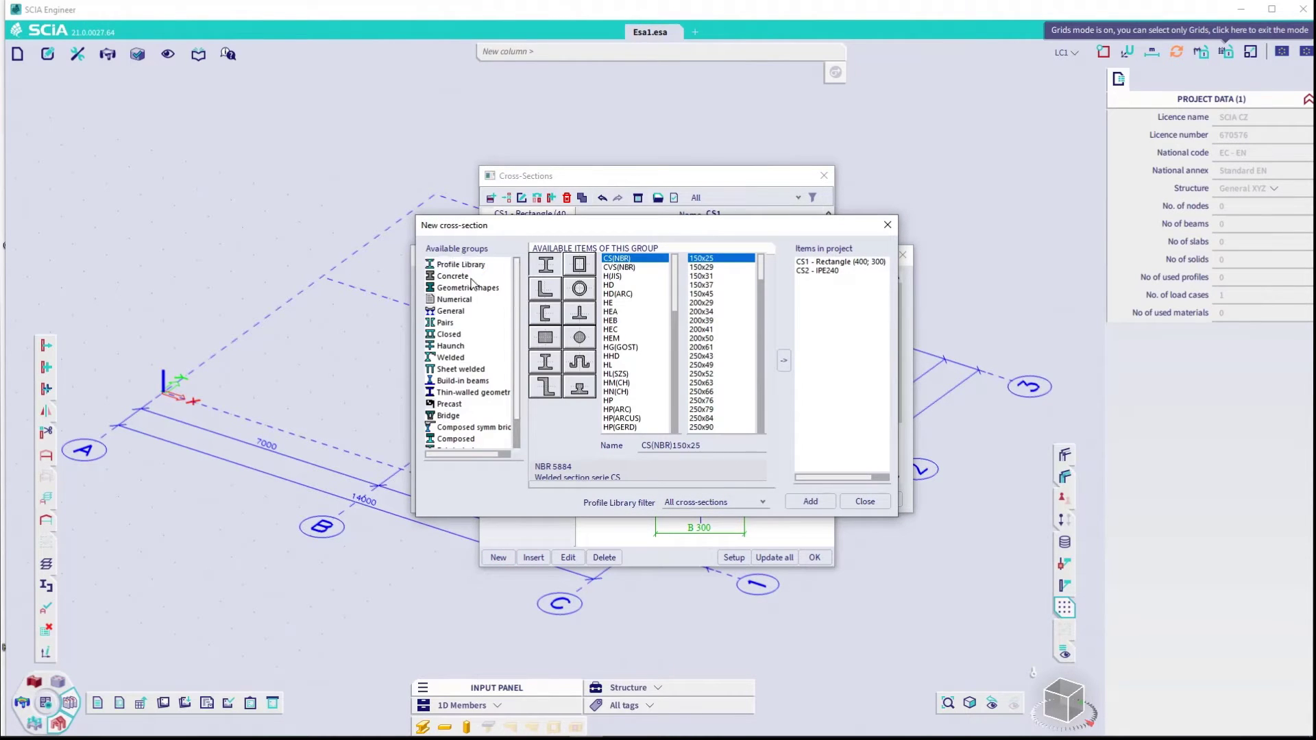
pyautogui.click(453, 276)
pyautogui.doubleClick(549, 274)
pyautogui.click(821, 311)
pyautogui.write('300')
pyautogui.press('Tab')
pyautogui.click(795, 532)
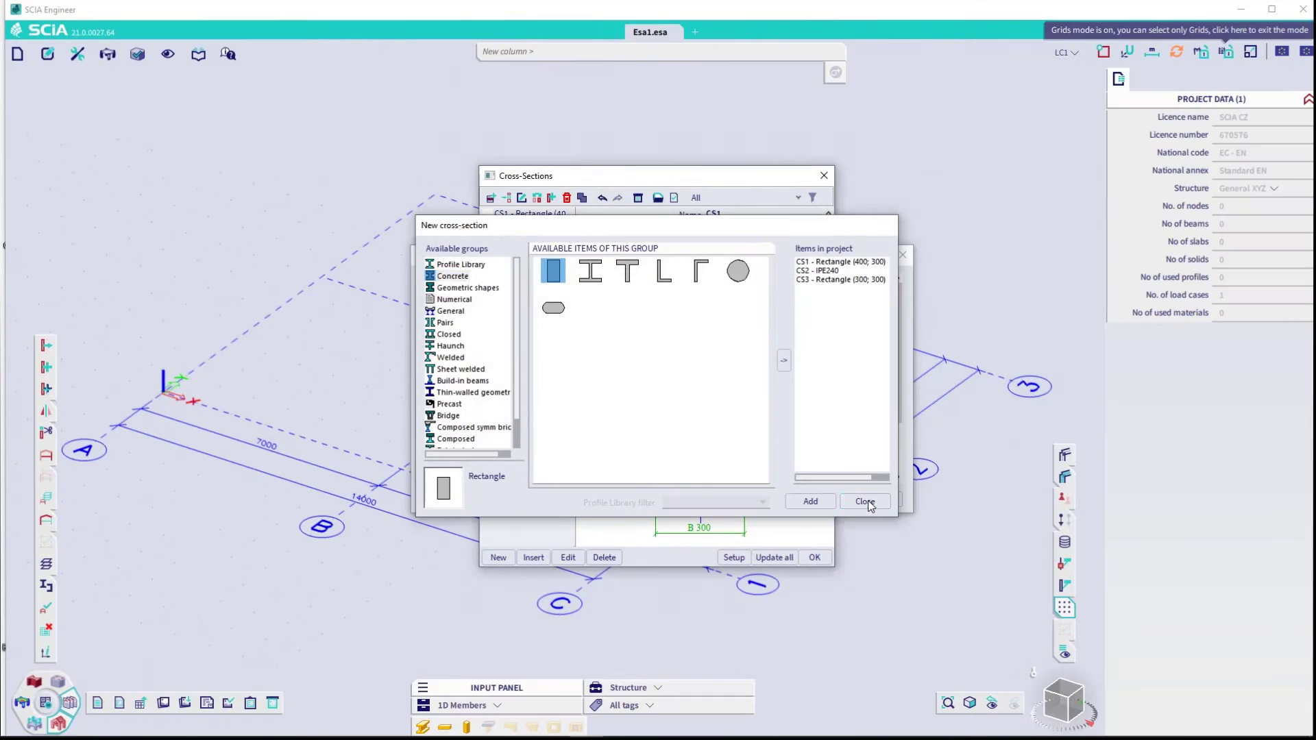
pyautogui.click(865, 502)
# Step: Apply the 300×300 section to the column with a 4 m length
pyautogui.click(815, 558)
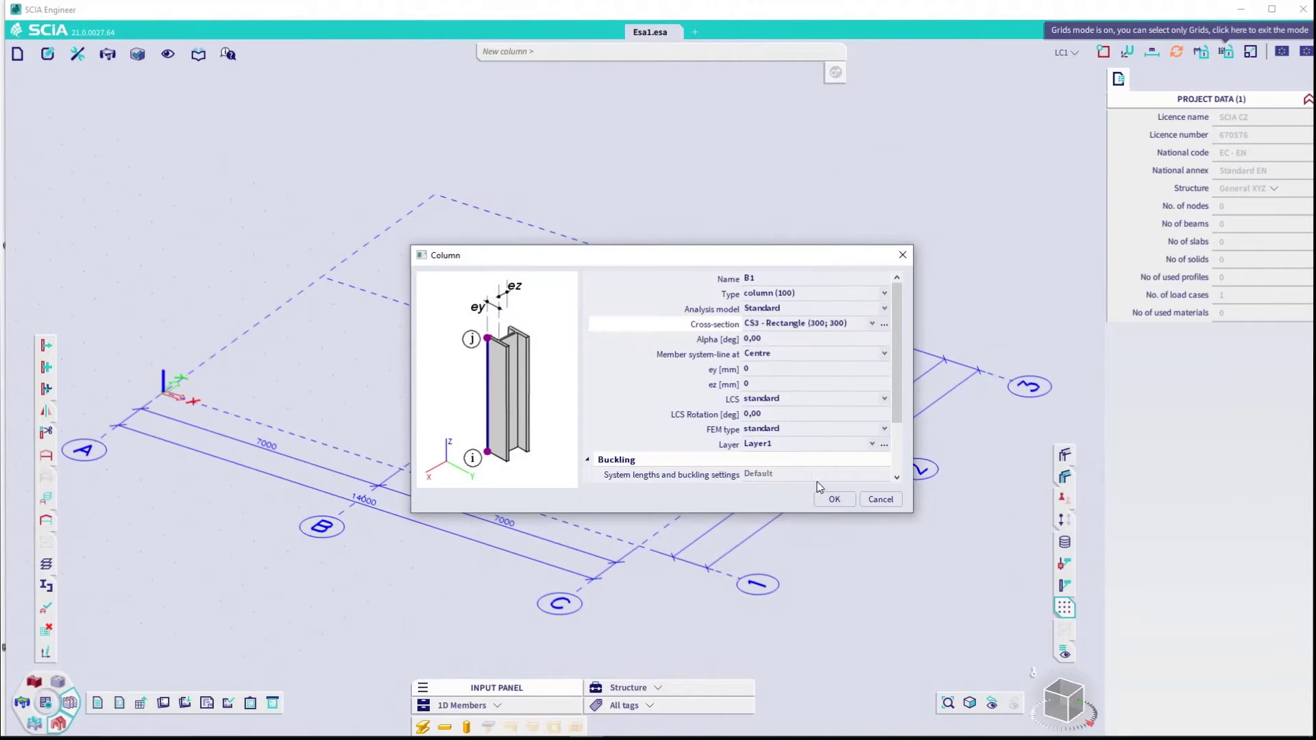
pyautogui.scroll(-2, 836, 458)
pyautogui.click(794, 445)
pyautogui.write('400')
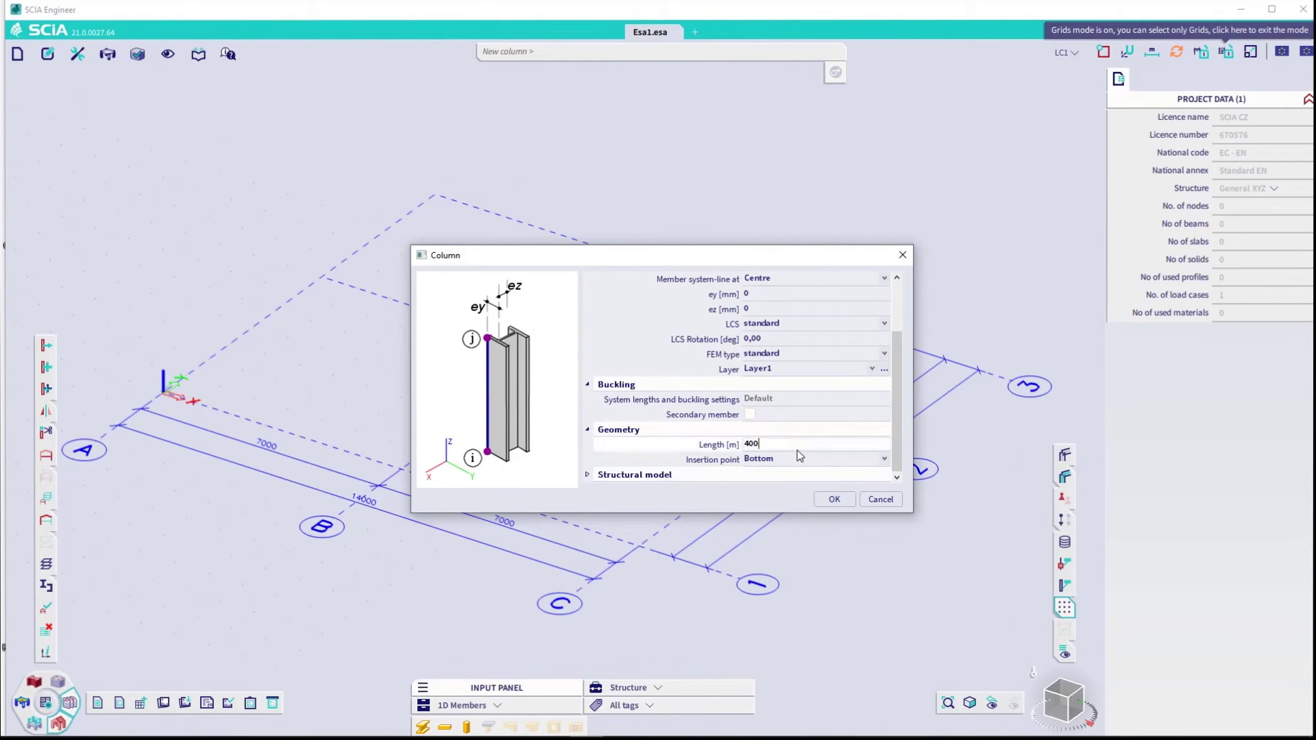
pyautogui.press('Return')
pyautogui.click(819, 502)
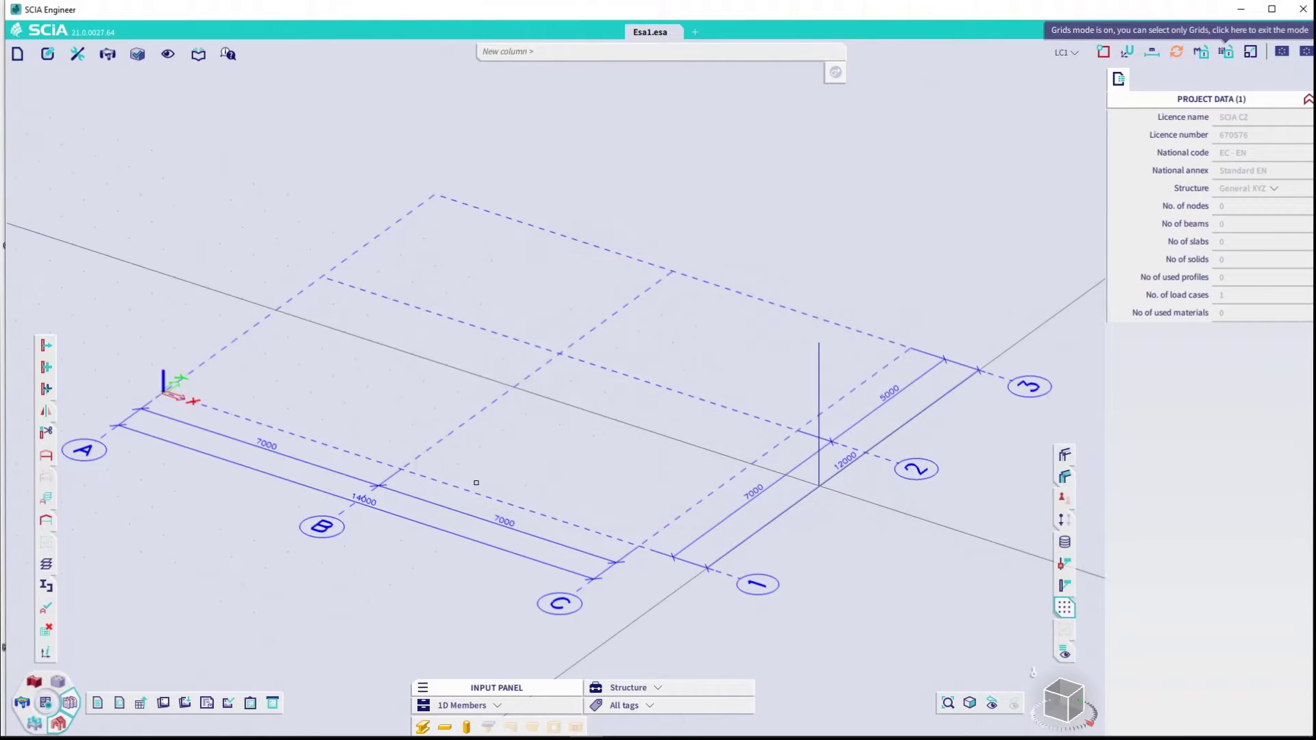
# Step: Place seven columns at the grid intersections
pyautogui.click(240, 399)
pyautogui.click(399, 470)
pyautogui.click(638, 545)
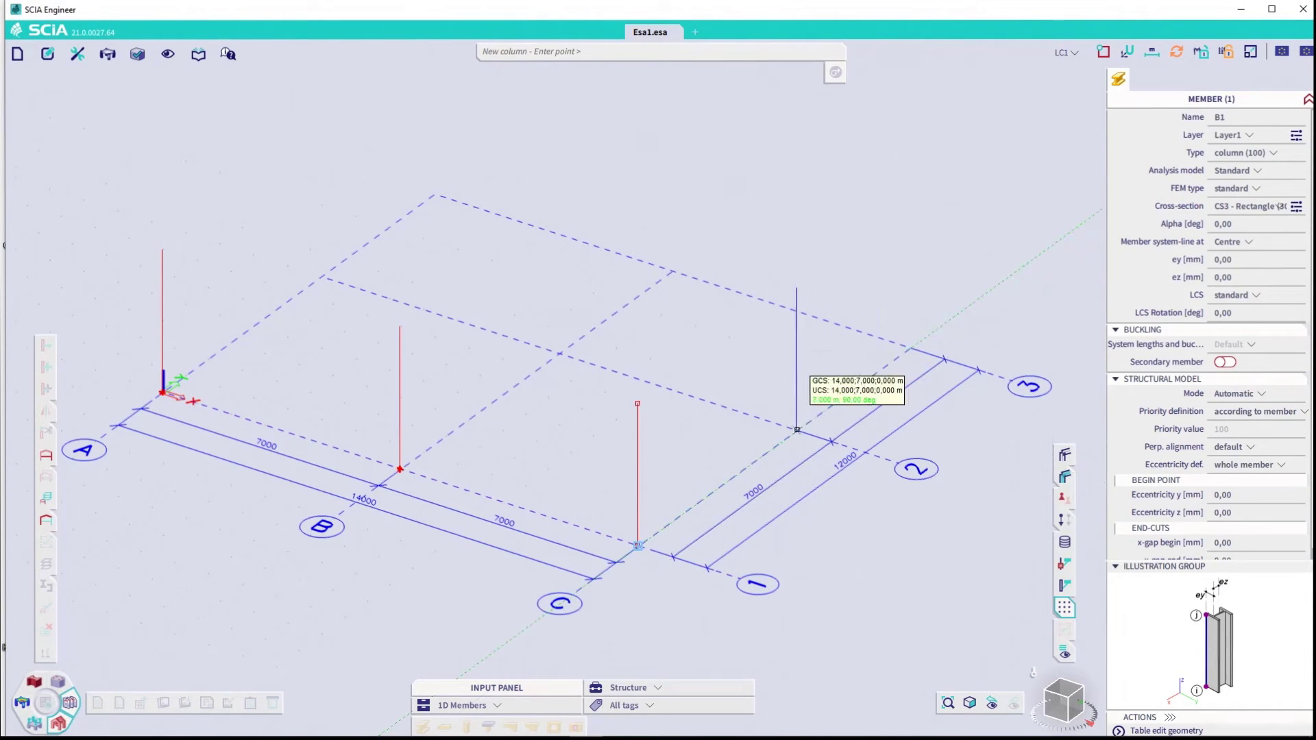
pyautogui.click(795, 430)
pyautogui.click(558, 353)
pyautogui.click(675, 276)
pyautogui.click(320, 276)
pyautogui.press('Escape')
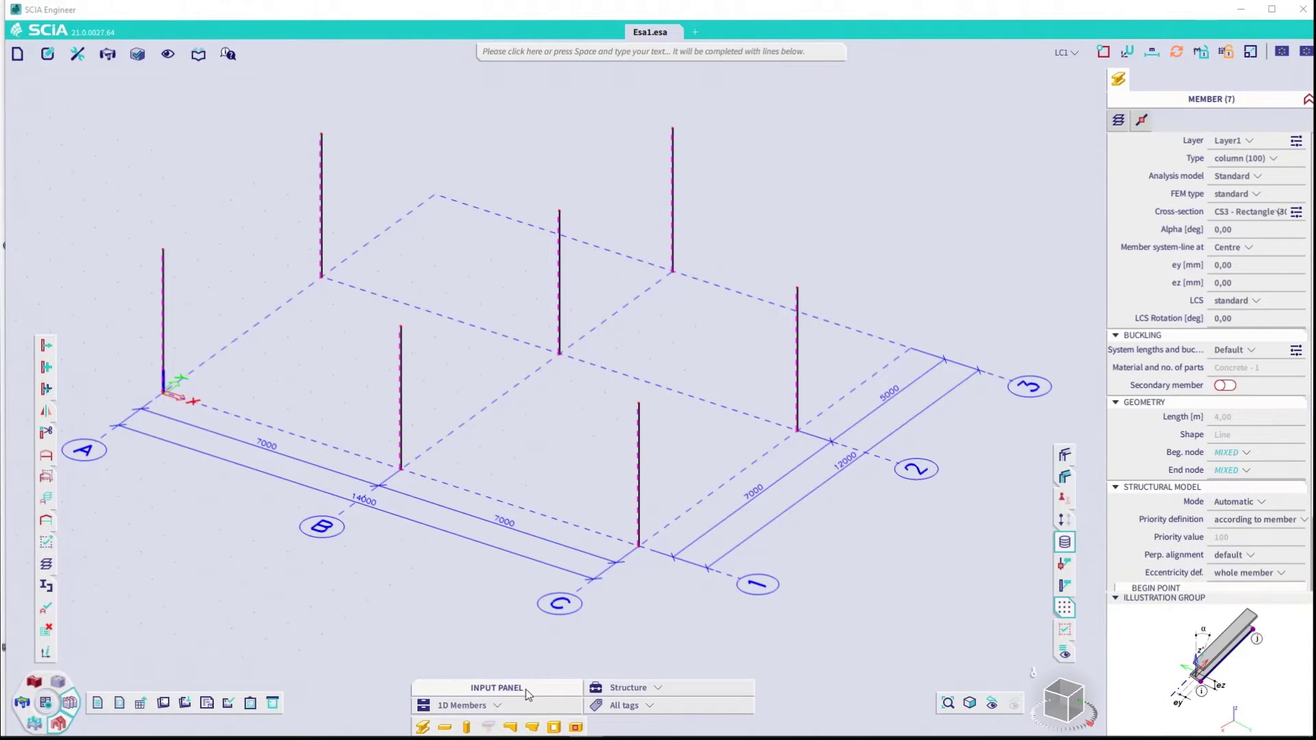
# Step: Set up a 200 mm thick C30/37 plate in the 2D member tools
pyautogui.click(497, 705)
pyautogui.click(495, 652)
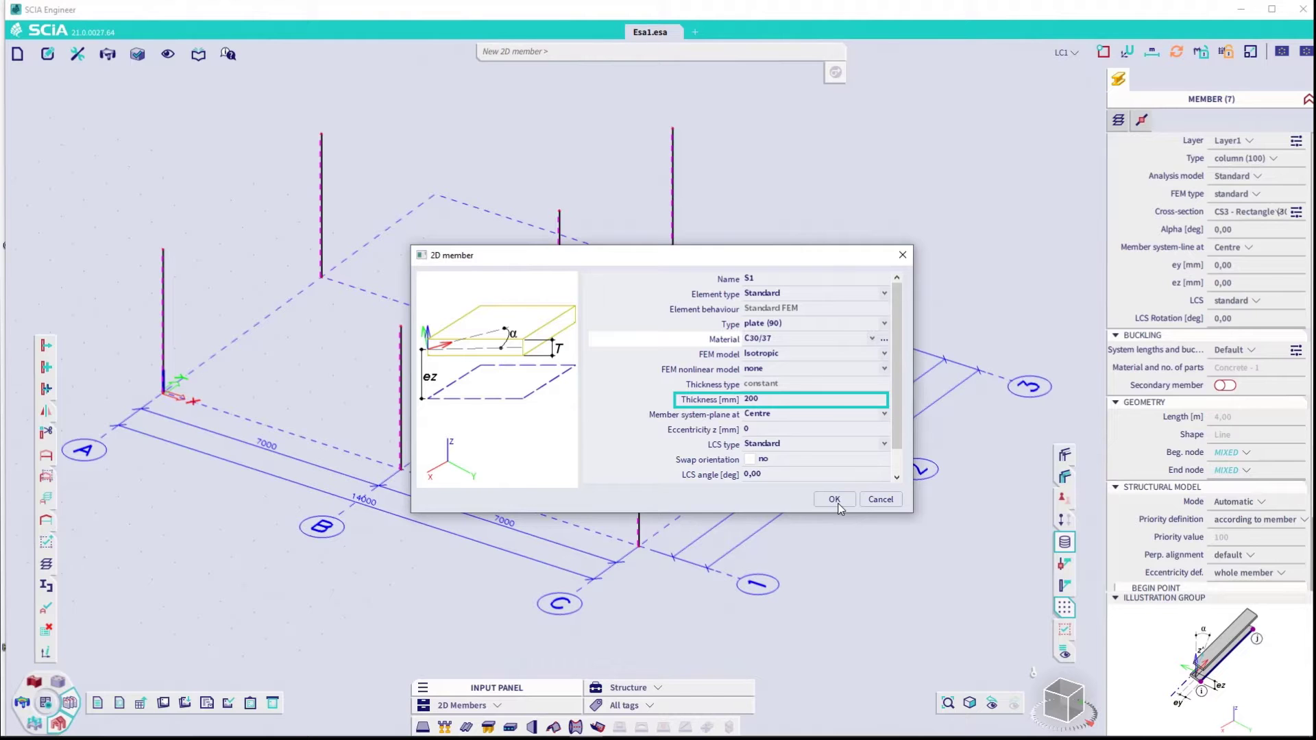
pyautogui.click(835, 500)
# Step: Outline the slab on the column tops, making one edge a circular arc
pyautogui.click(163, 249)
pyautogui.click(639, 404)
pyautogui.click(797, 288)
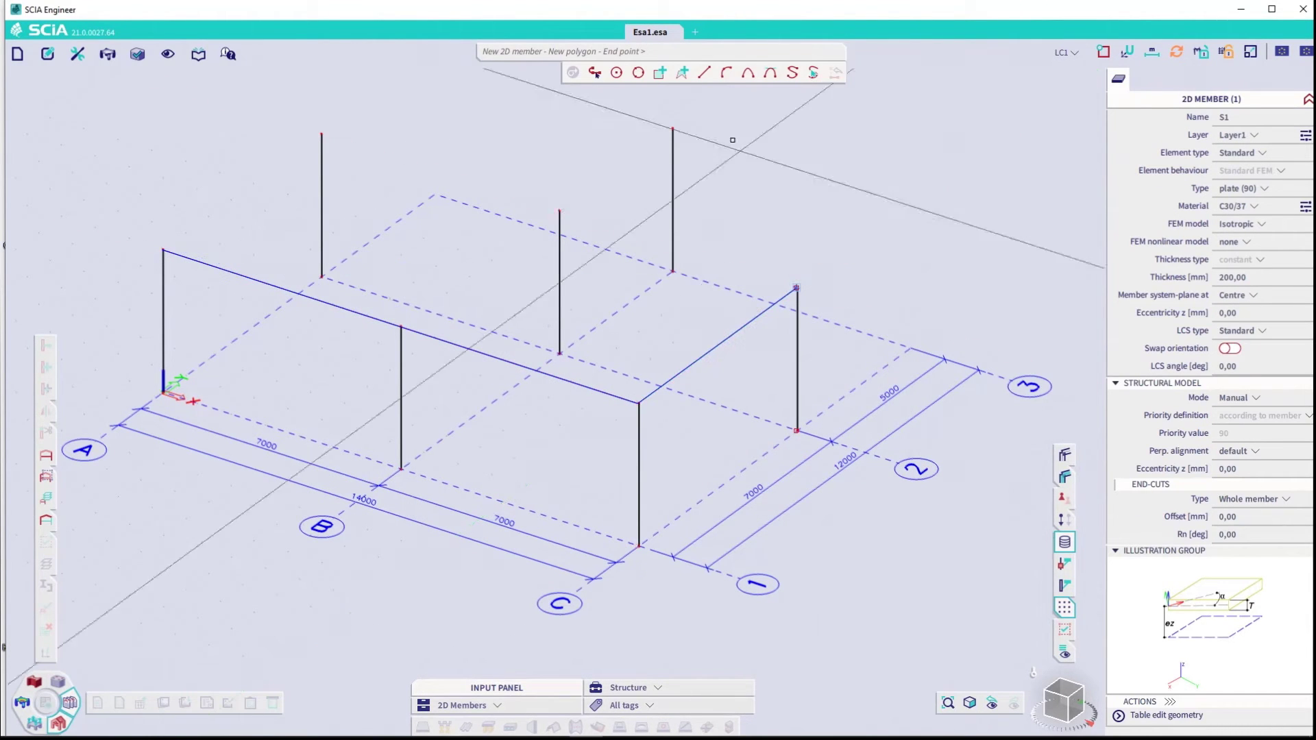
pyautogui.click(727, 72)
pyautogui.click(671, 128)
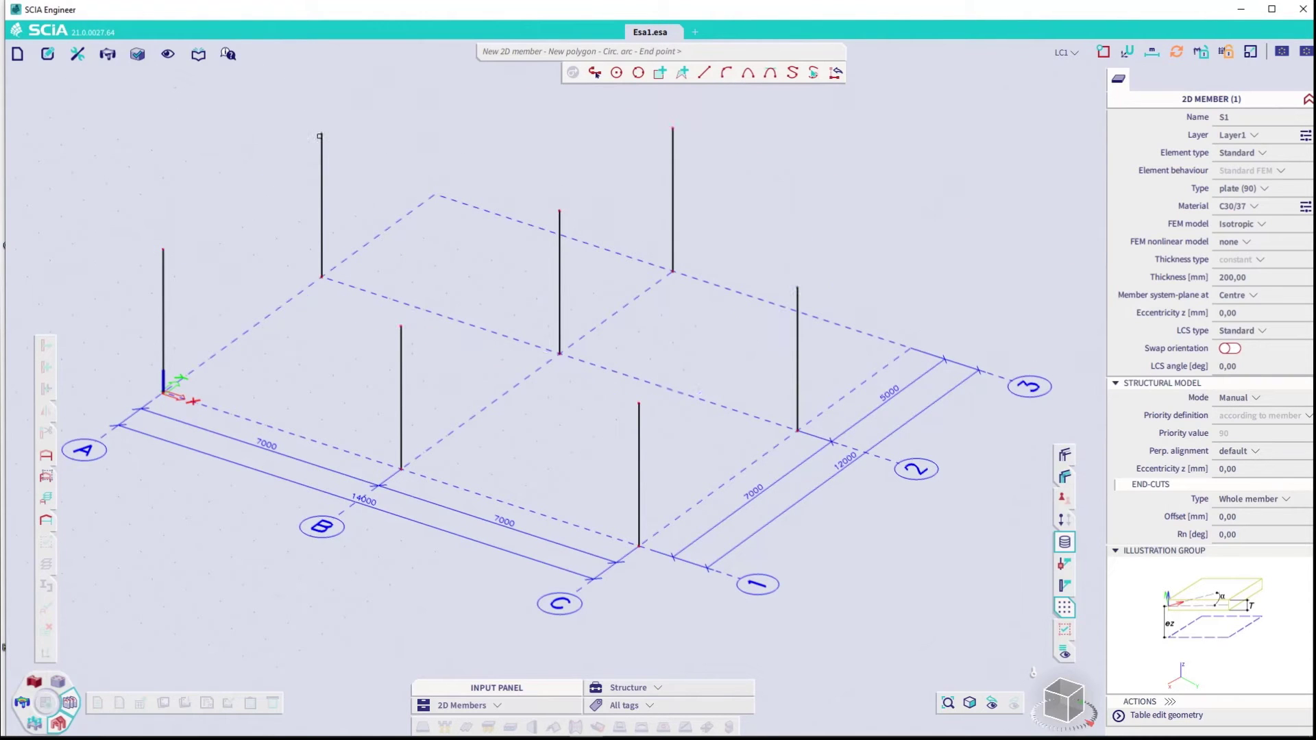
pyautogui.click(320, 134)
pyautogui.press('Escape')
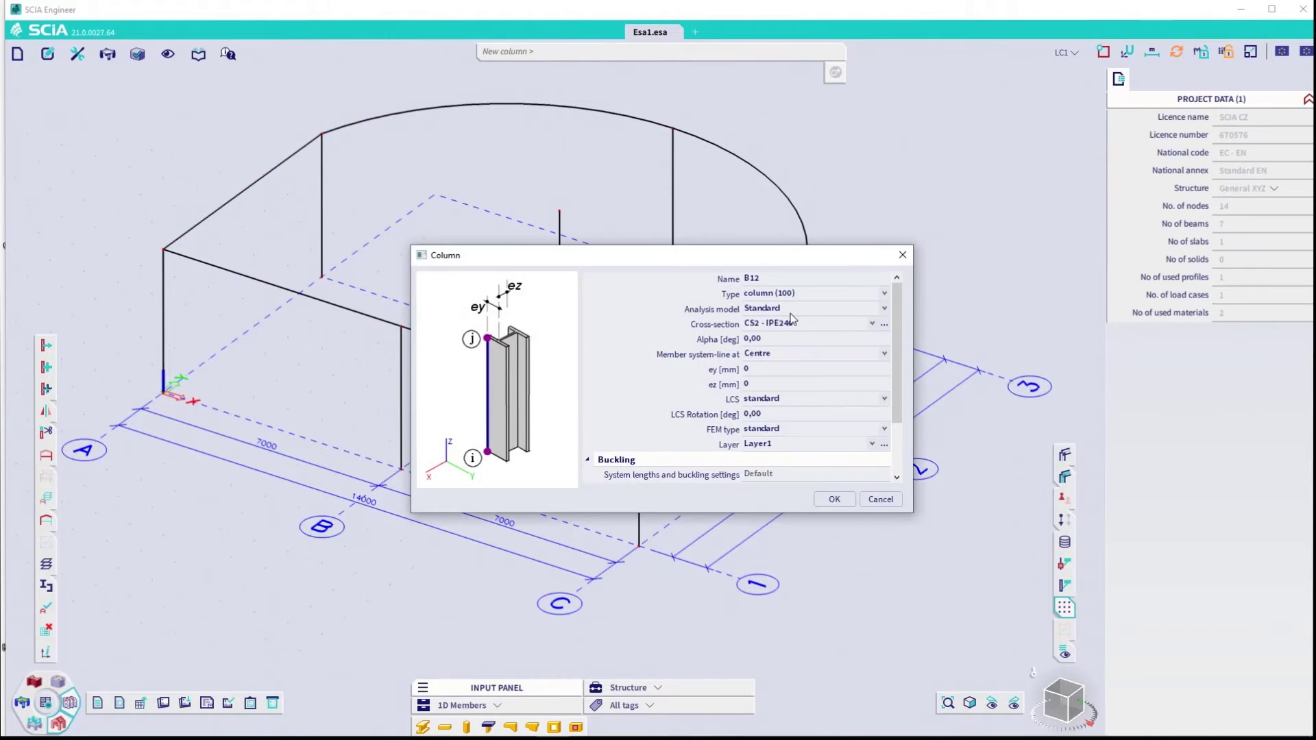
# Step: Add IPE240 steel columns on the slab and connect their tops with beams
pyautogui.press('Return')
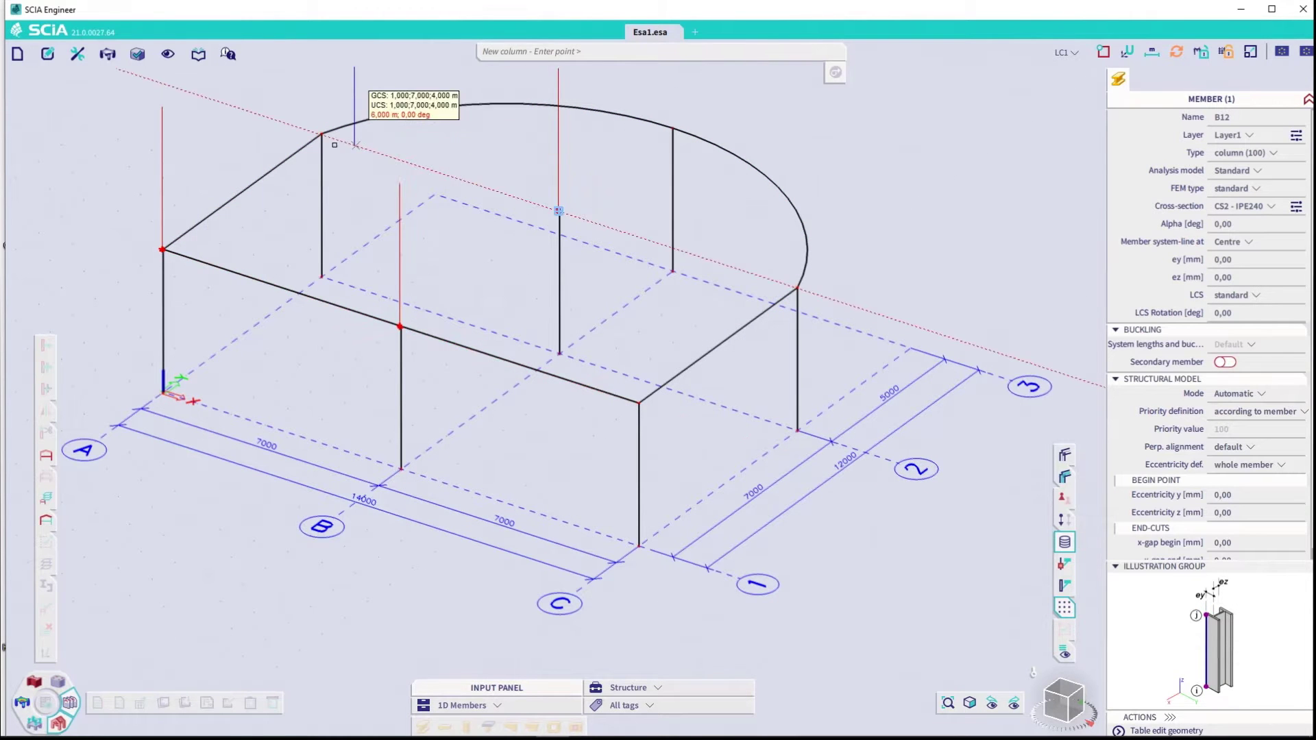
pyautogui.click(423, 727)
pyautogui.click(833, 502)
pyautogui.moveTo(229, 133); pyautogui.dragTo(306, 211, button='middle')
pyautogui.click(474, 261)
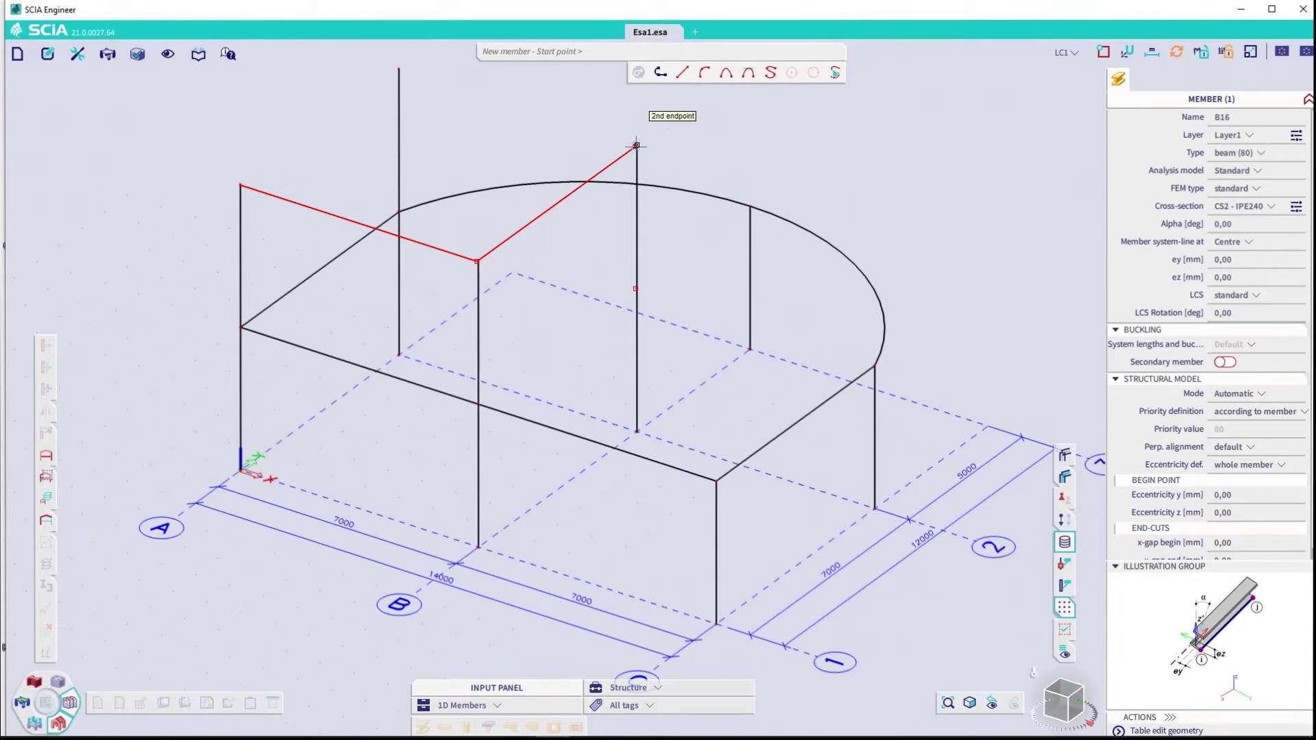
pyautogui.click(397, 70)
pyautogui.press('Escape')
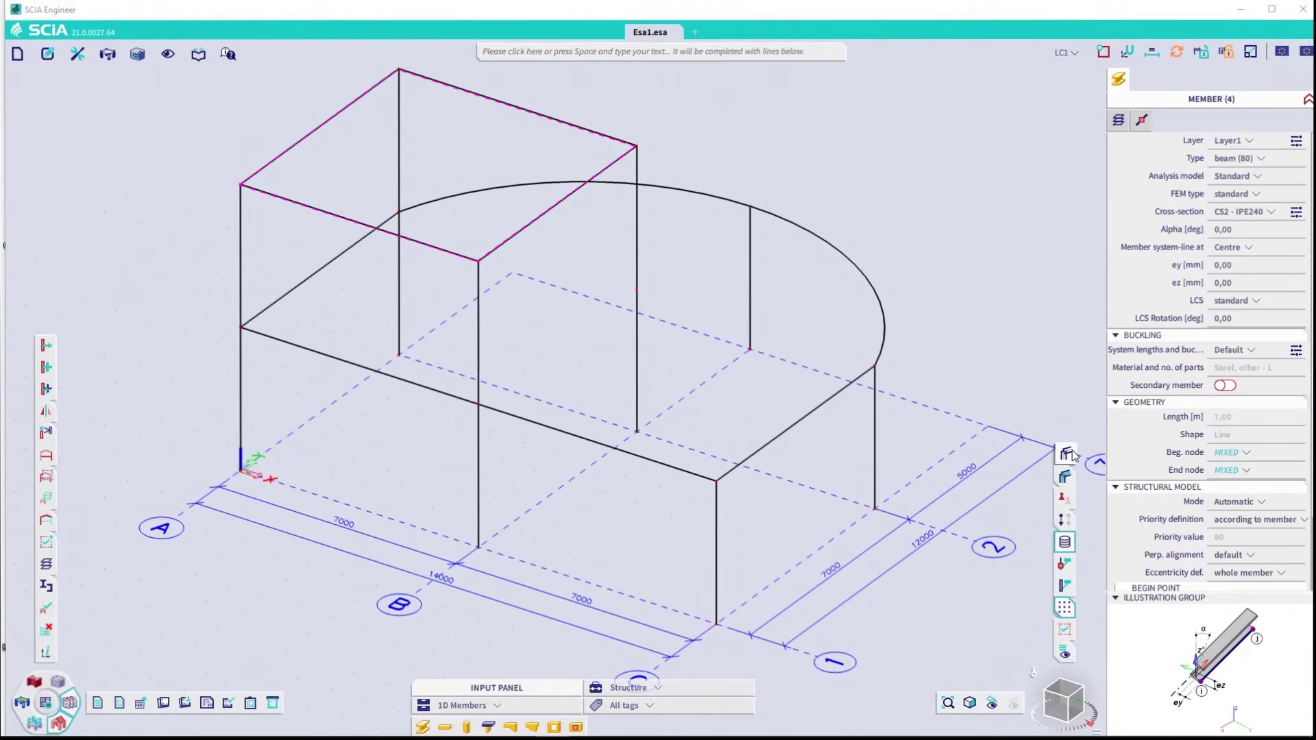
pyautogui.press('Escape')
pyautogui.keyDown('ctrl'); pyautogui.moveTo(842, 434); pyautogui.dragTo(786, 445, button='right'); pyautogui.keyUp('ctrl')
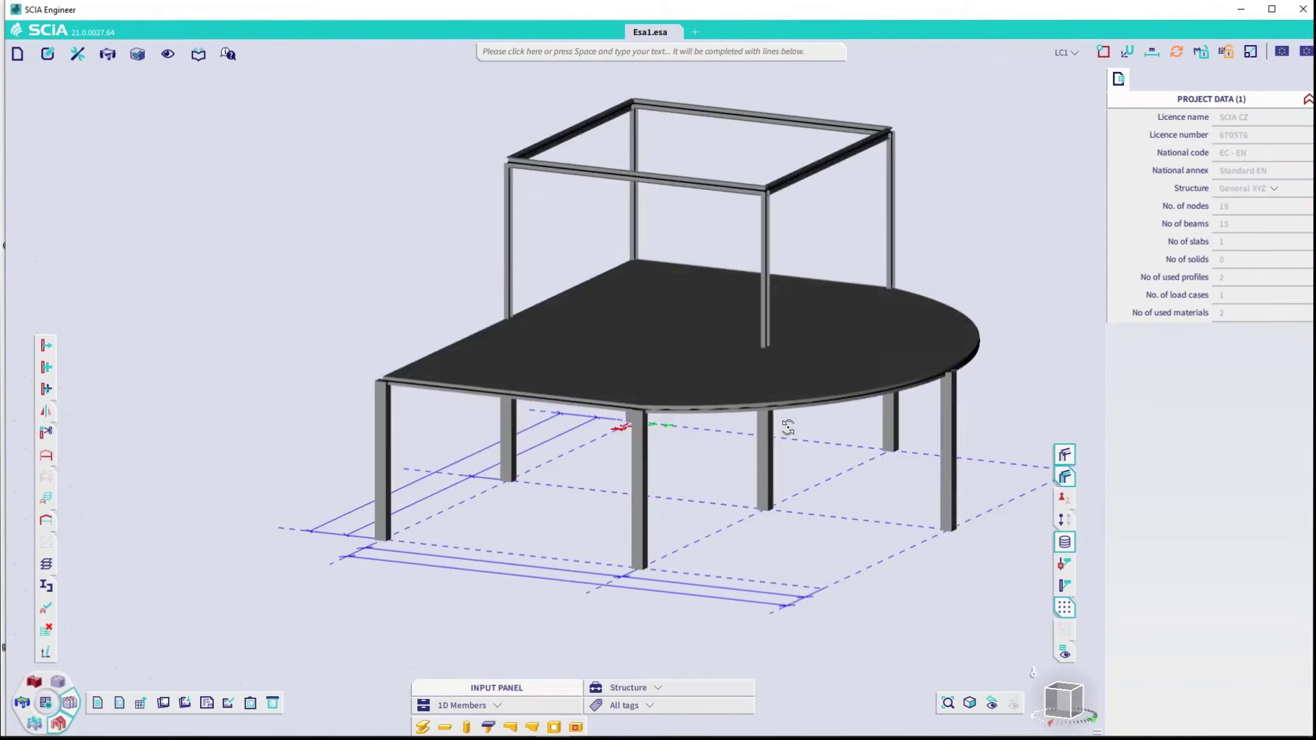
# Step: Add hinged node supports under the seven column bases
pyautogui.click(433, 711)
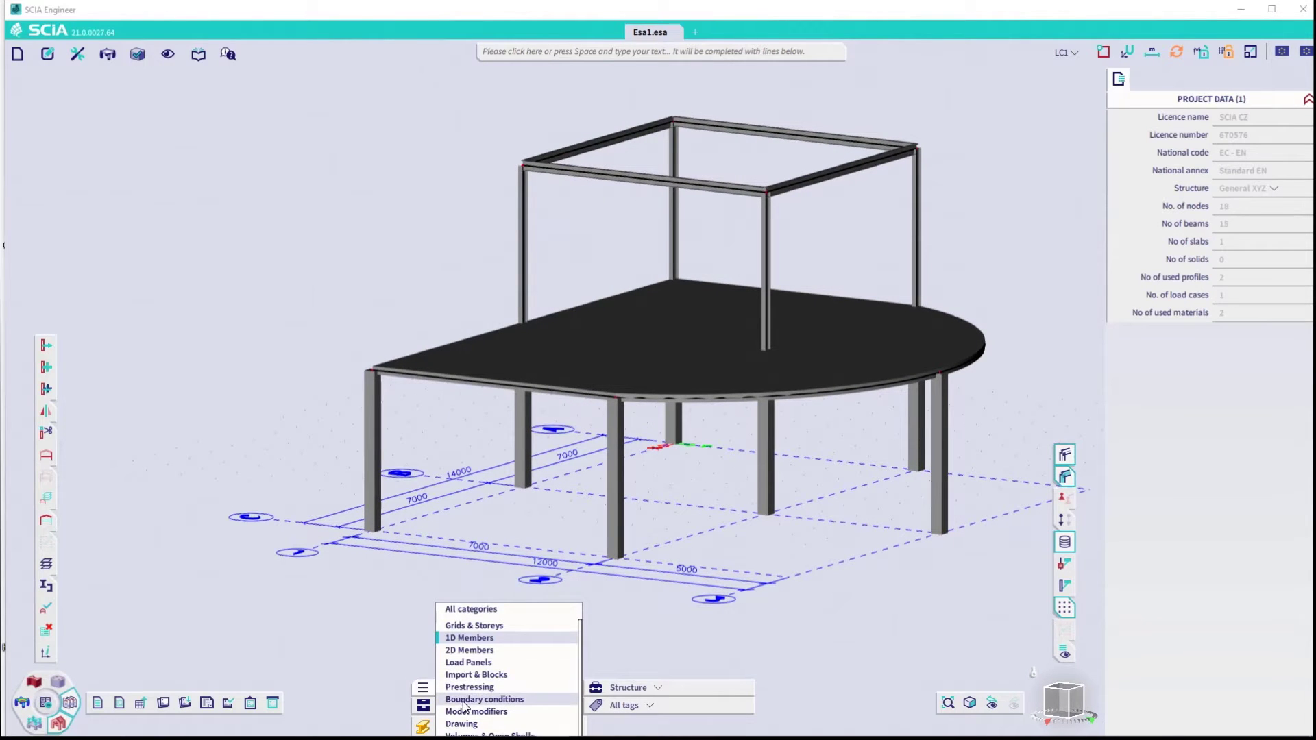
pyautogui.click(465, 699)
pyautogui.click(425, 706)
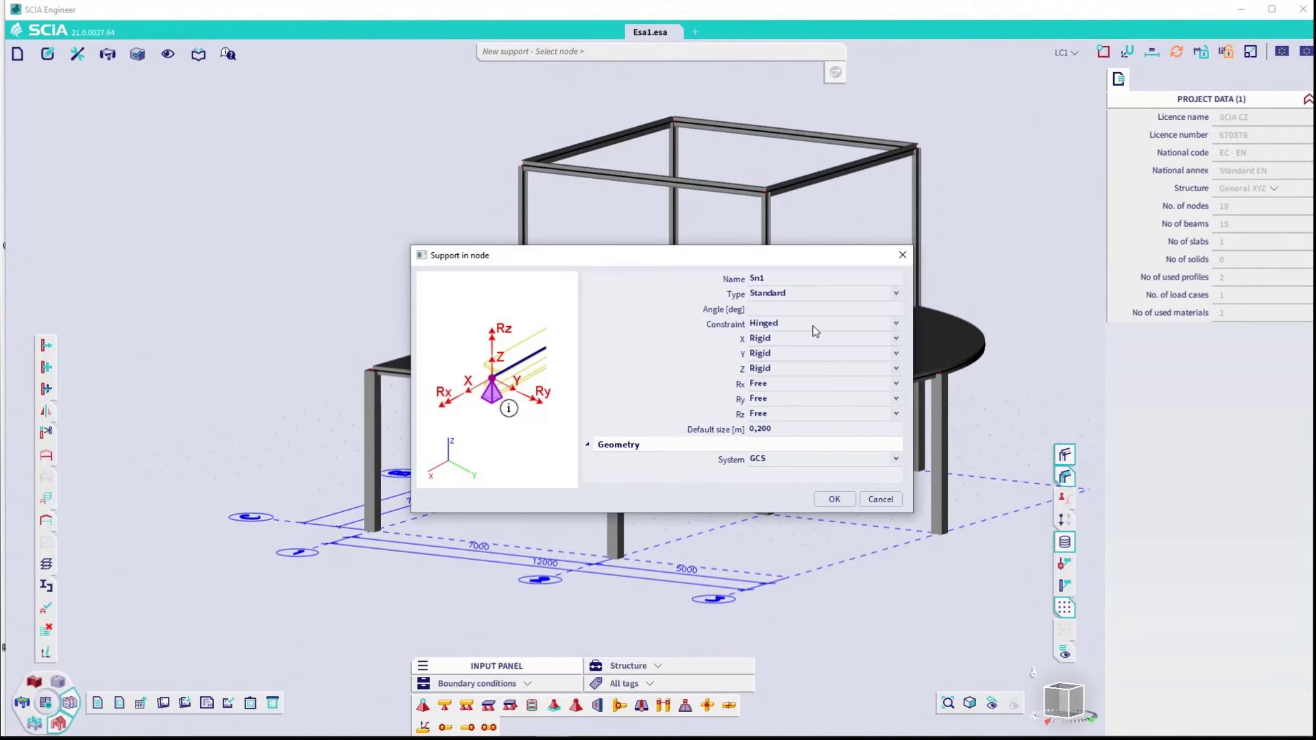
pyautogui.click(815, 326)
pyautogui.click(778, 347)
pyautogui.click(833, 499)
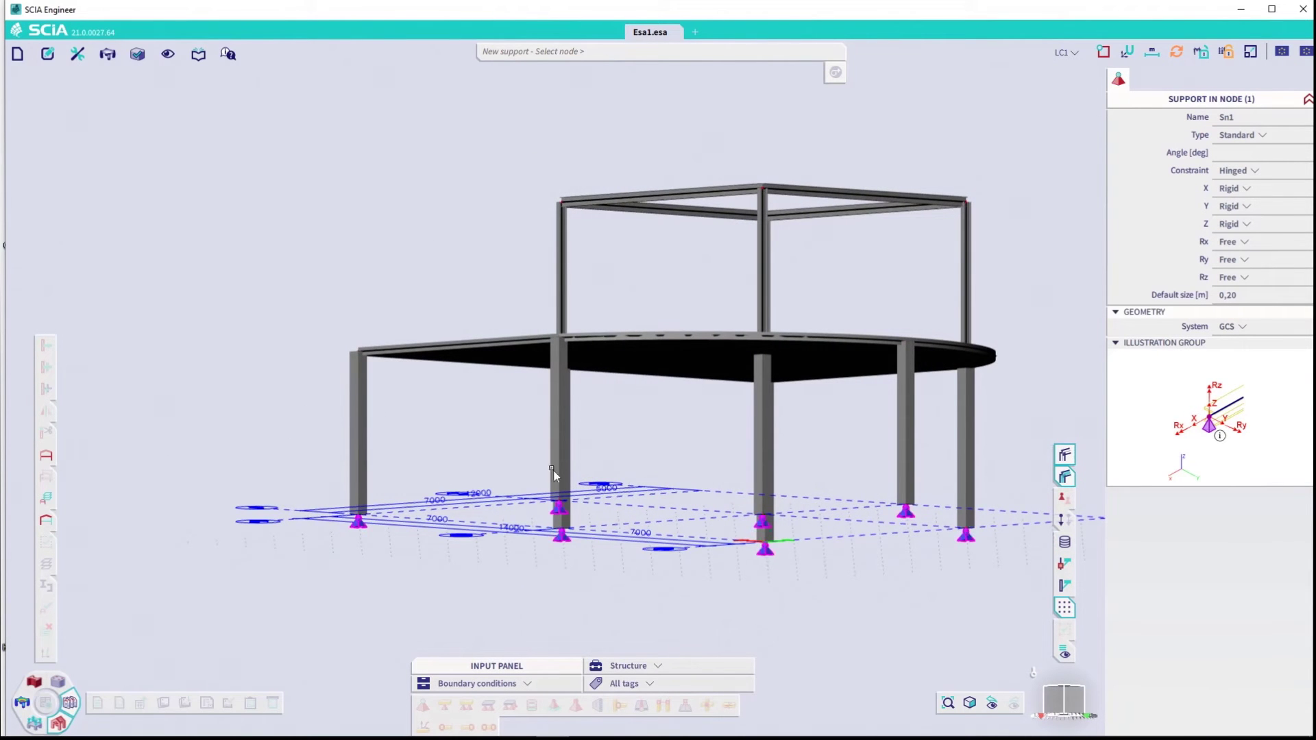
pyautogui.press('Escape')
# Step: Return the model to an isometric view and send a live image of it to the report
pyautogui.keyDown('ctrl'); pyautogui.moveTo(561, 468); pyautogui.dragTo(709, 489, button='right'); pyautogui.keyUp('ctrl')
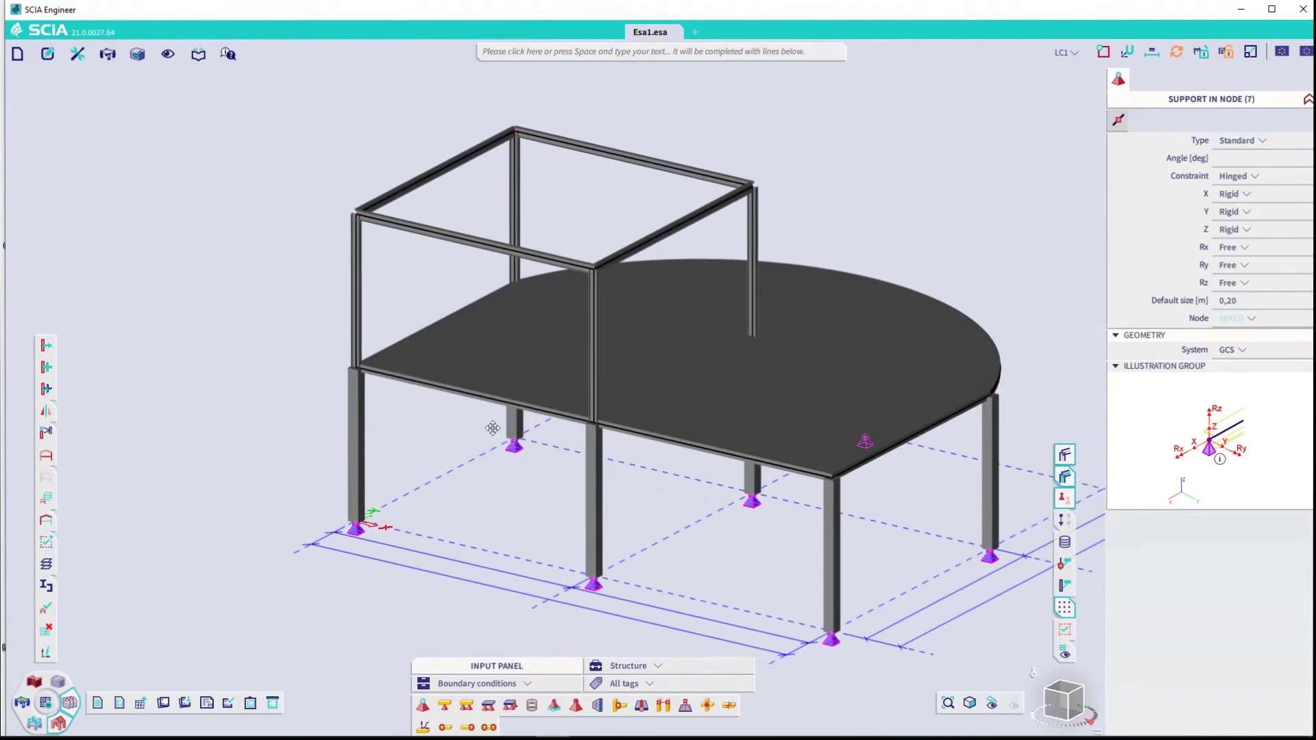
pyautogui.keyDown('shift'); pyautogui.moveTo(492, 428); pyautogui.dragTo(438, 464, button='right'); pyautogui.keyUp('shift')
pyautogui.press('Escape')
pyautogui.rightClick(396, 438)
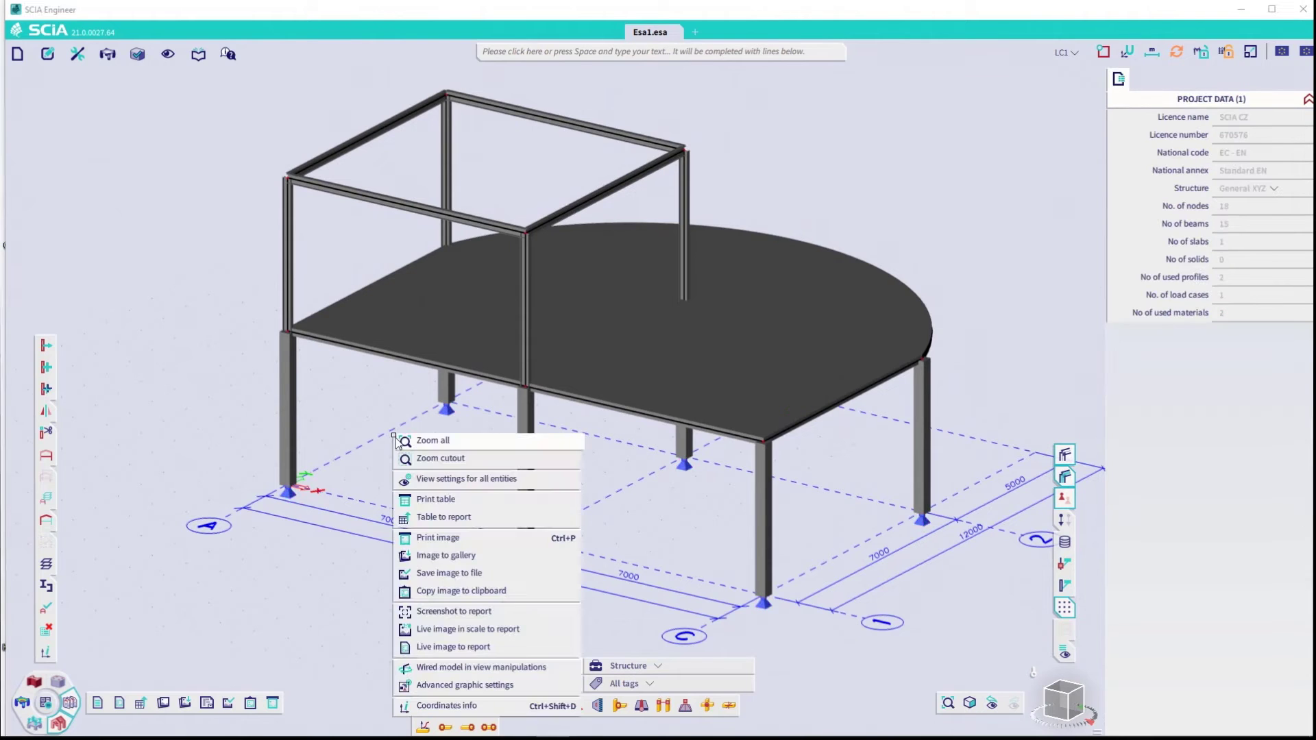
pyautogui.click(470, 649)
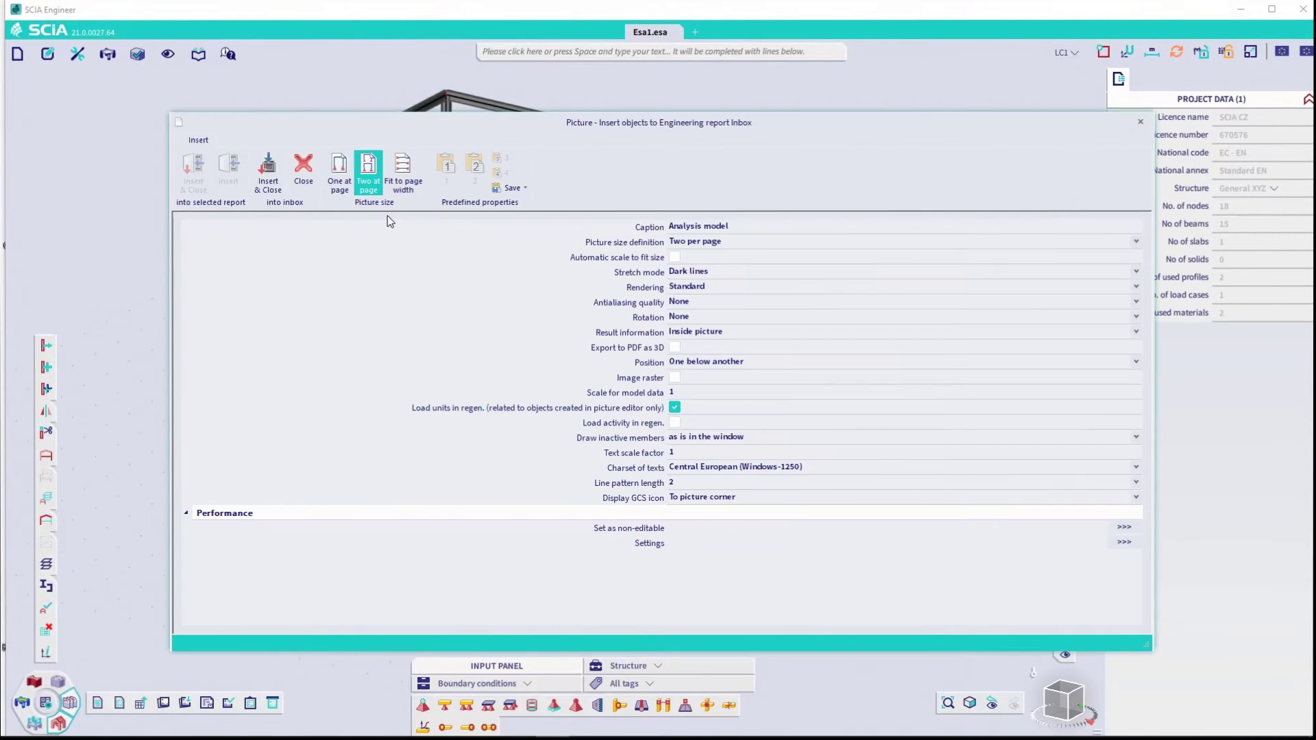
# Step: Insert the picture into the report inbox and add variable load case LC2 named Q
pyautogui.click(274, 179)
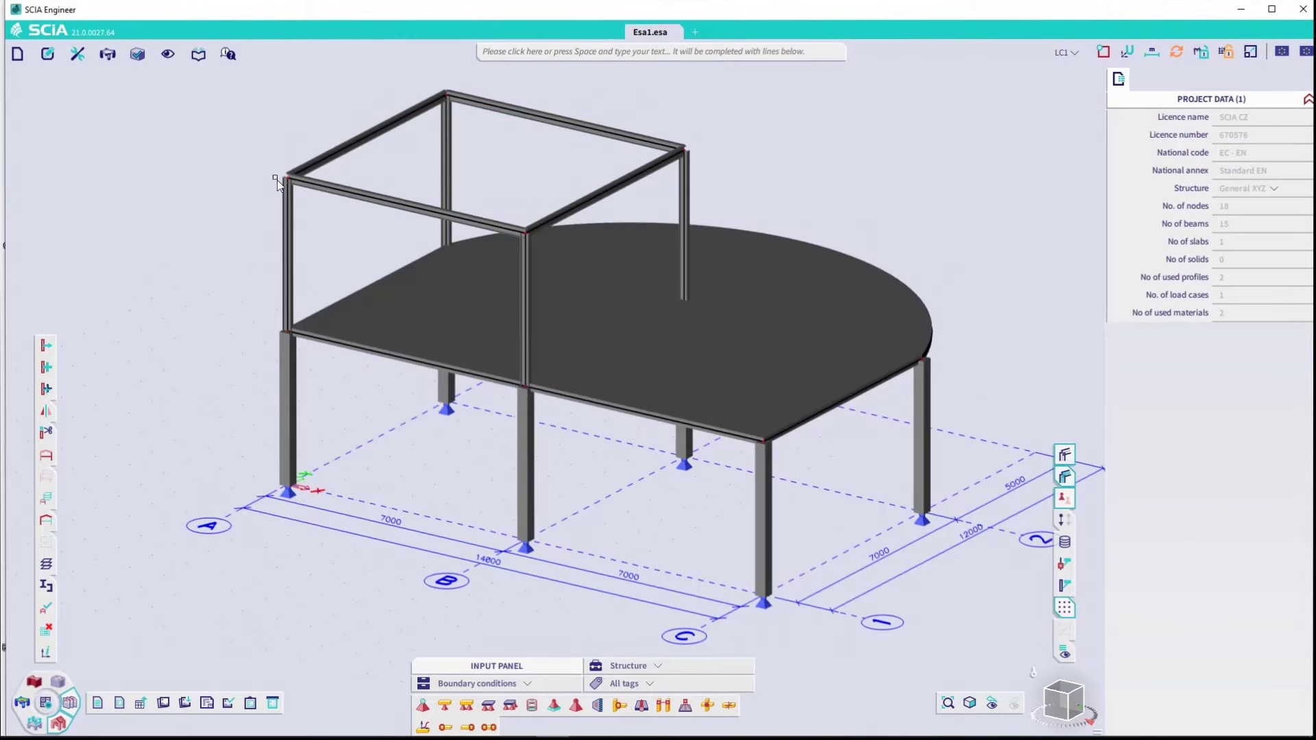
pyautogui.click(35, 724)
pyautogui.click(121, 703)
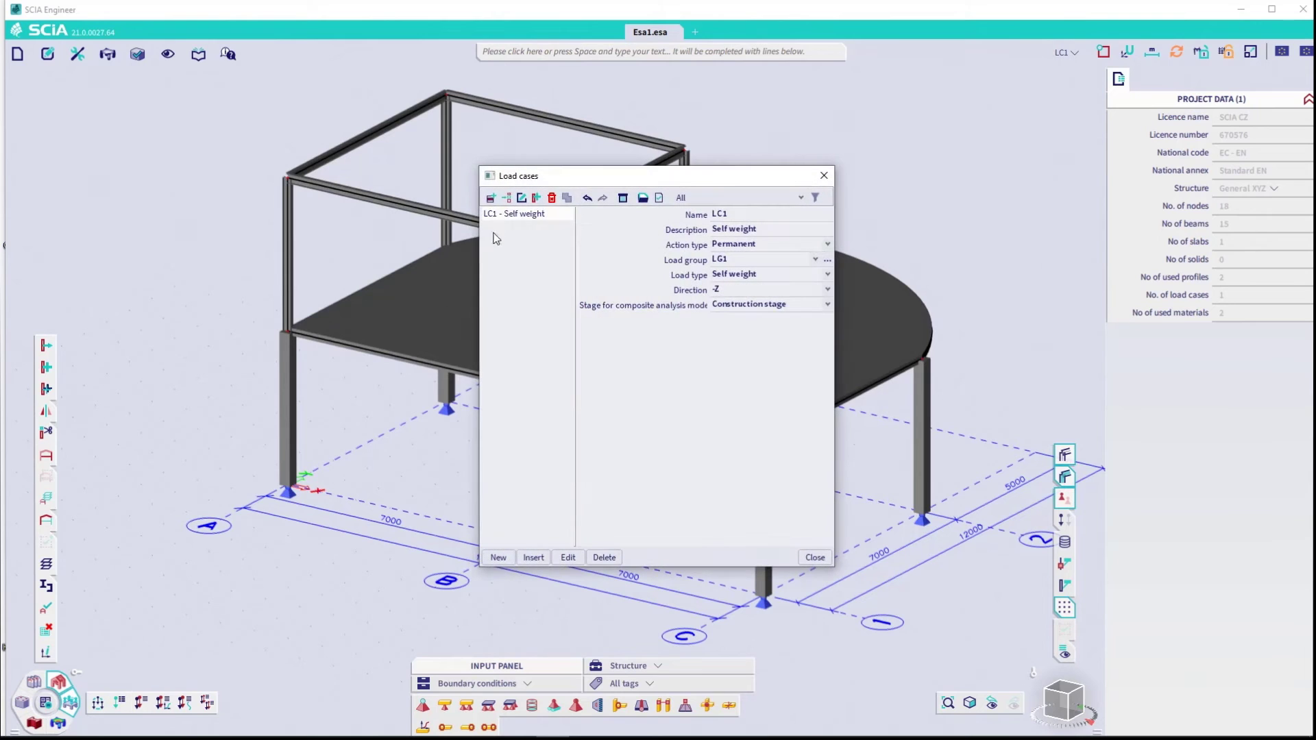
pyautogui.click(492, 198)
pyautogui.write('Q')
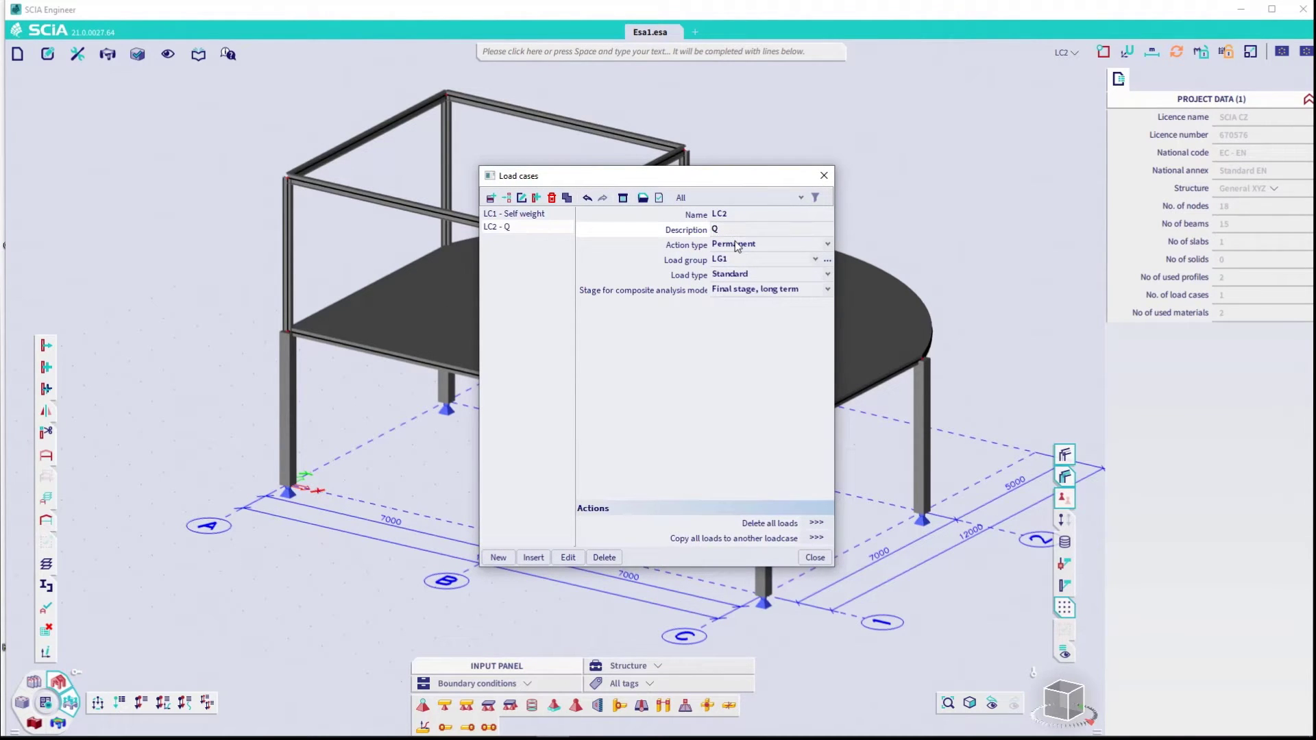
pyautogui.click(743, 269)
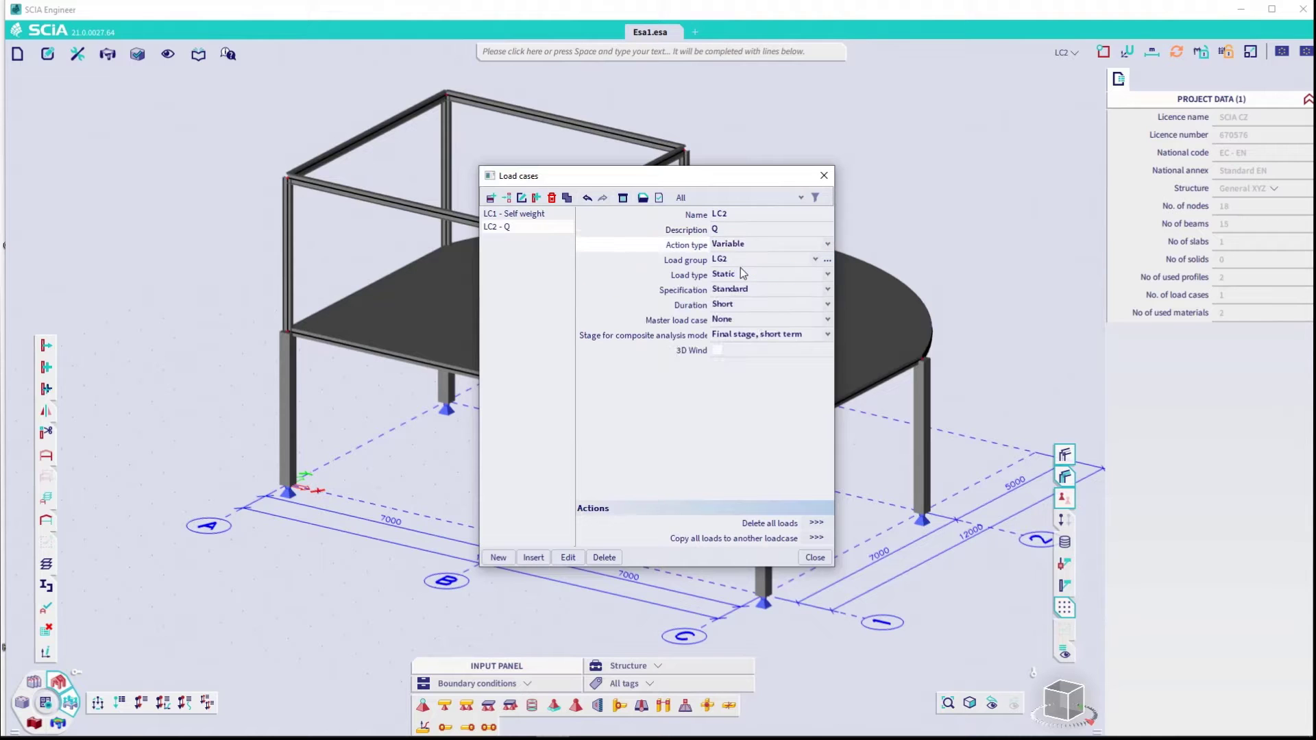
# Step: Close the load cases and switch the workstation to Loads
pyautogui.click(815, 558)
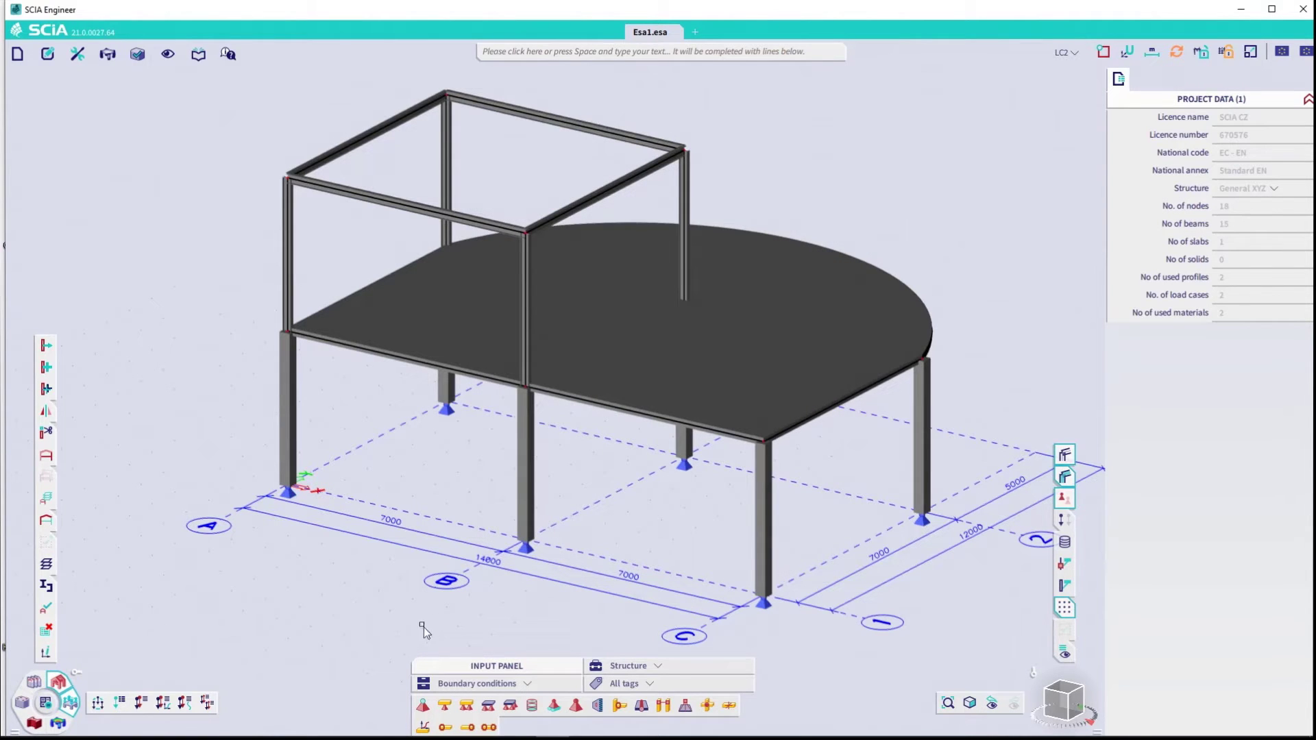
pyautogui.click(648, 663)
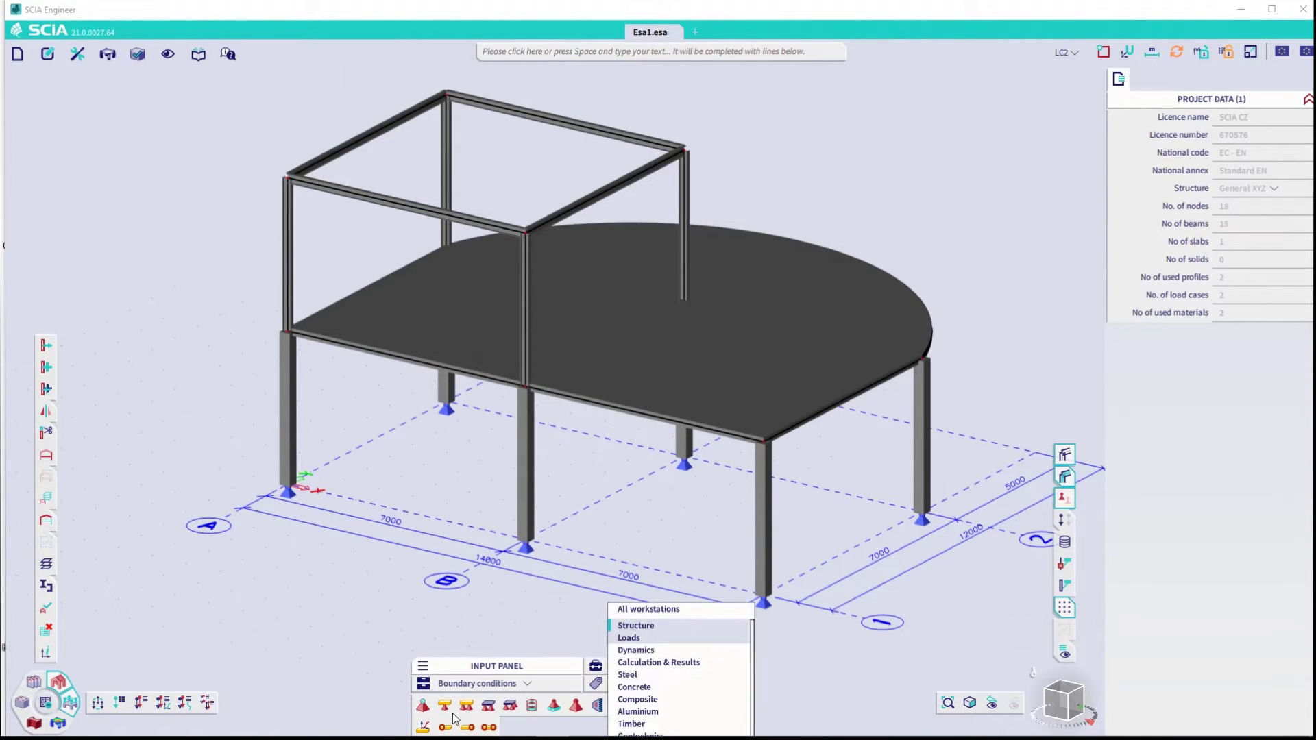
pyautogui.click(629, 637)
pyautogui.click(658, 705)
pyautogui.click(612, 689)
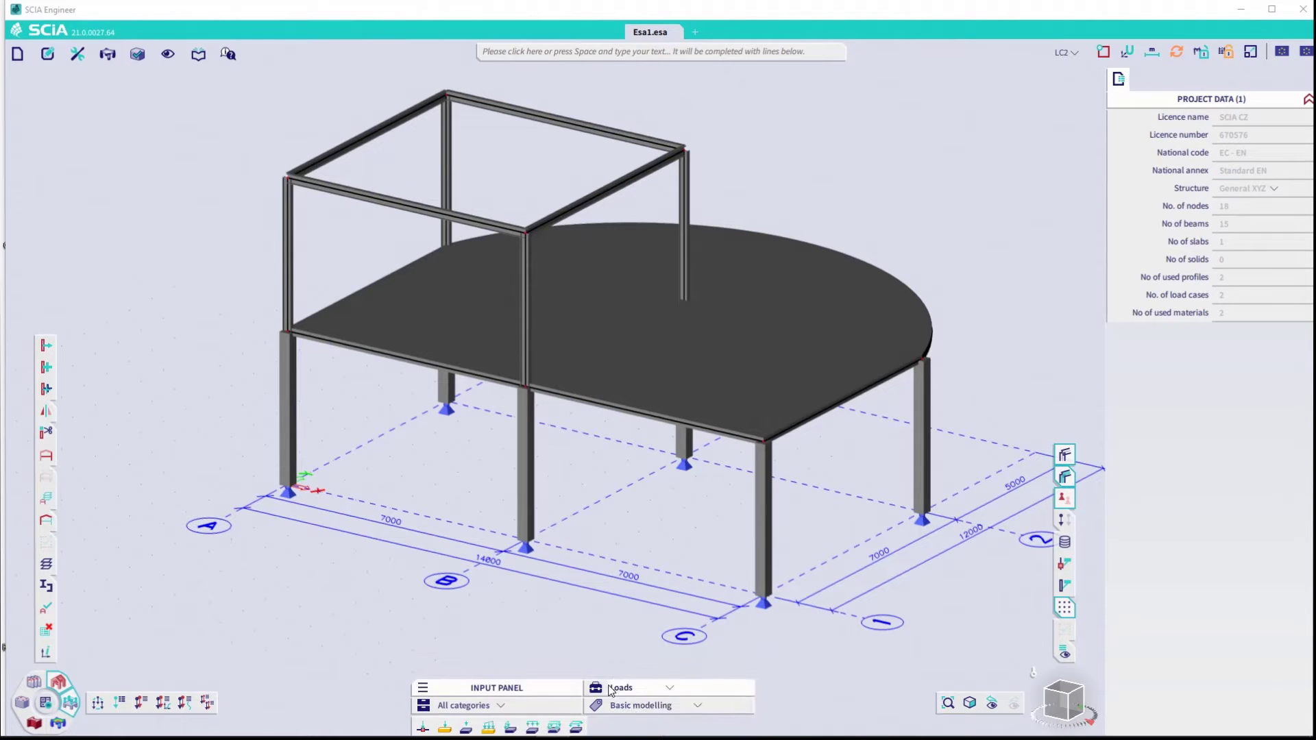
# Step: Apply a -1 kN/m² surface force to the curved slab and review the load combinations
pyautogui.click(556, 728)
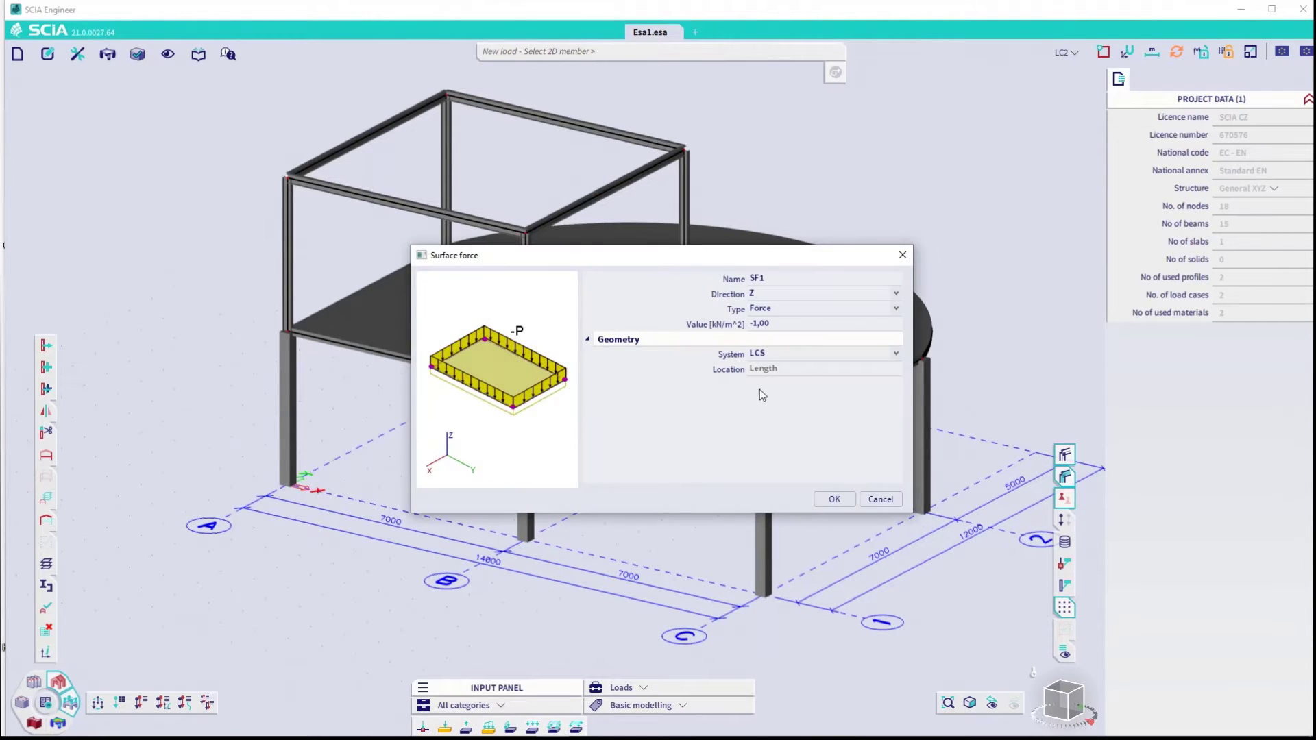
pyautogui.click(834, 499)
pyautogui.click(815, 449)
pyautogui.press('Escape')
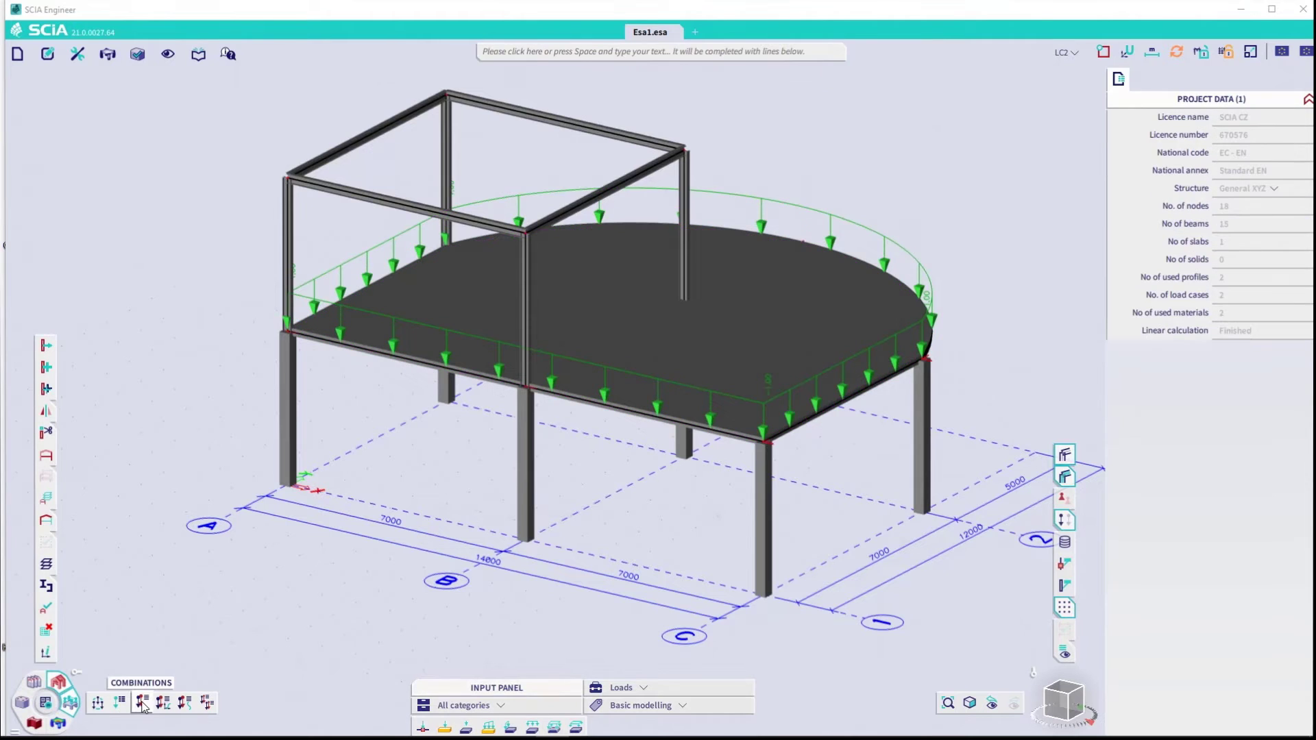
pyautogui.click(142, 704)
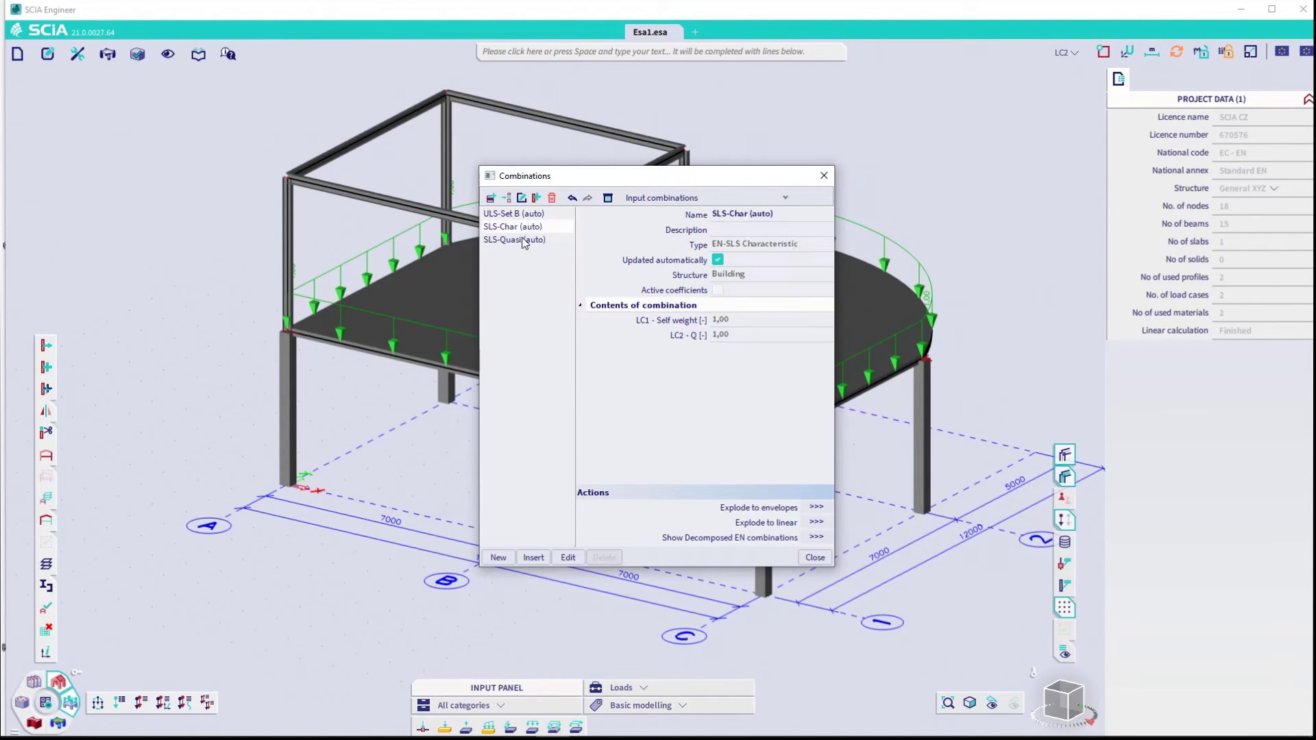
pyautogui.click(815, 557)
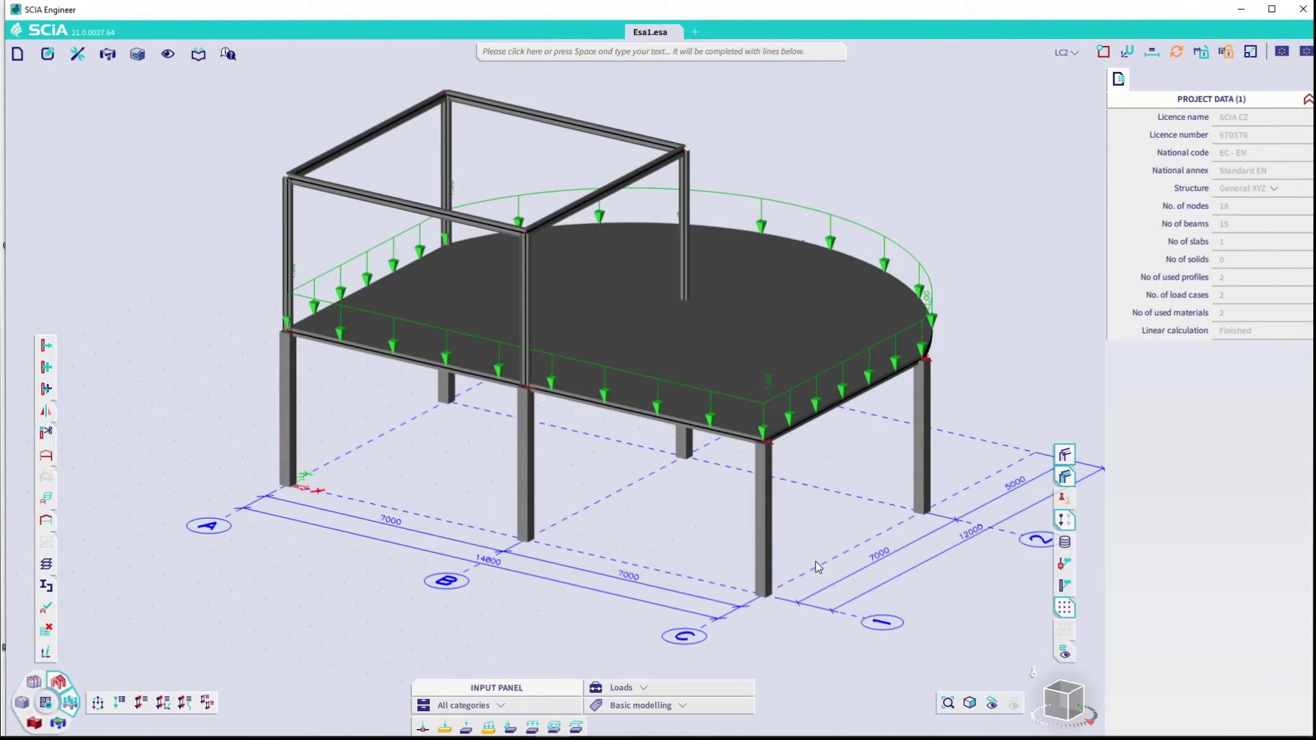
# Step: Set the average 2D mesh element size to 0.25 m and run the linear analysis
pyautogui.click(58, 681)
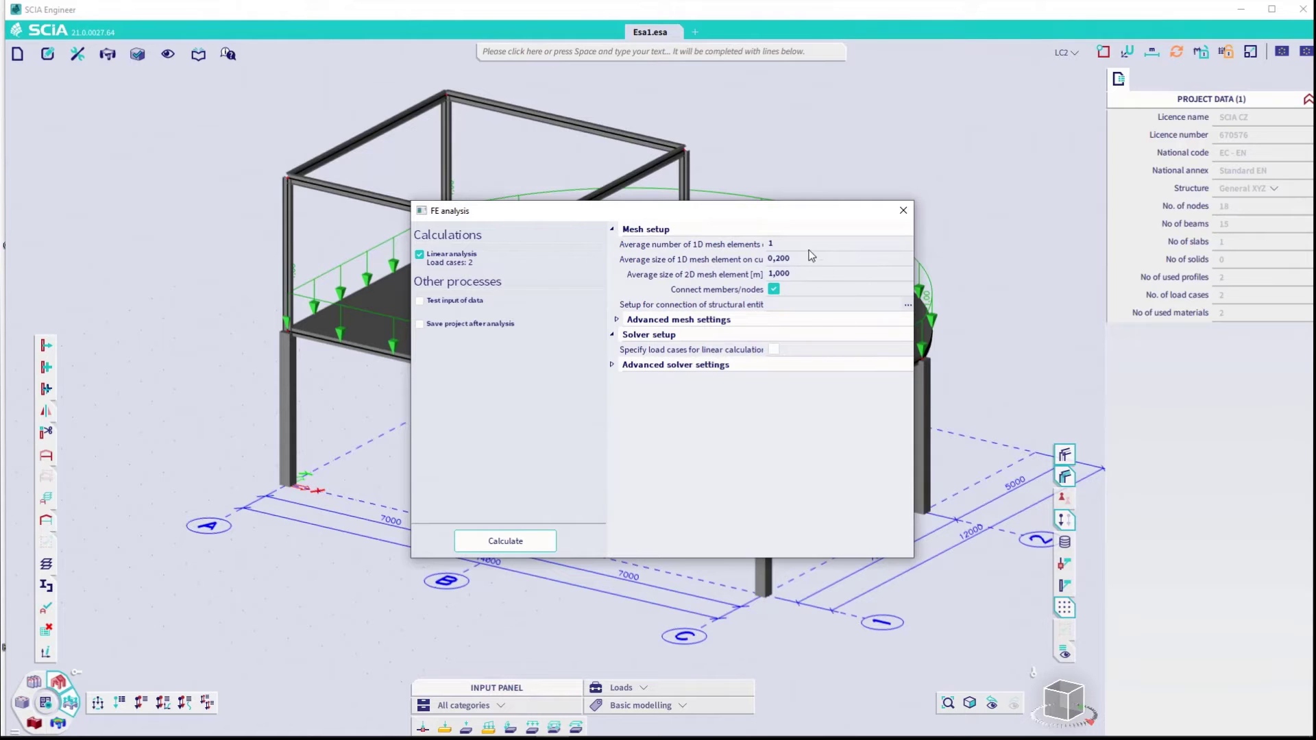
pyautogui.click(808, 275)
pyautogui.write('0,250')
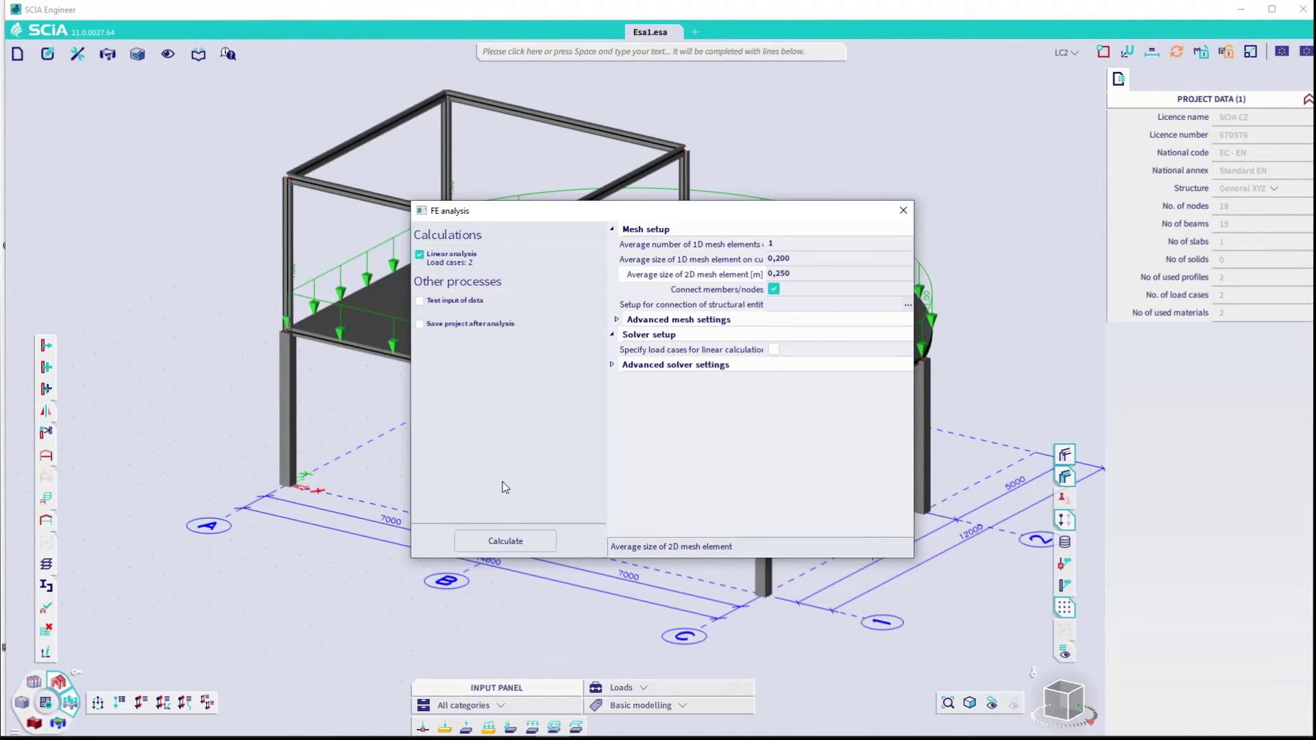
pyautogui.click(499, 544)
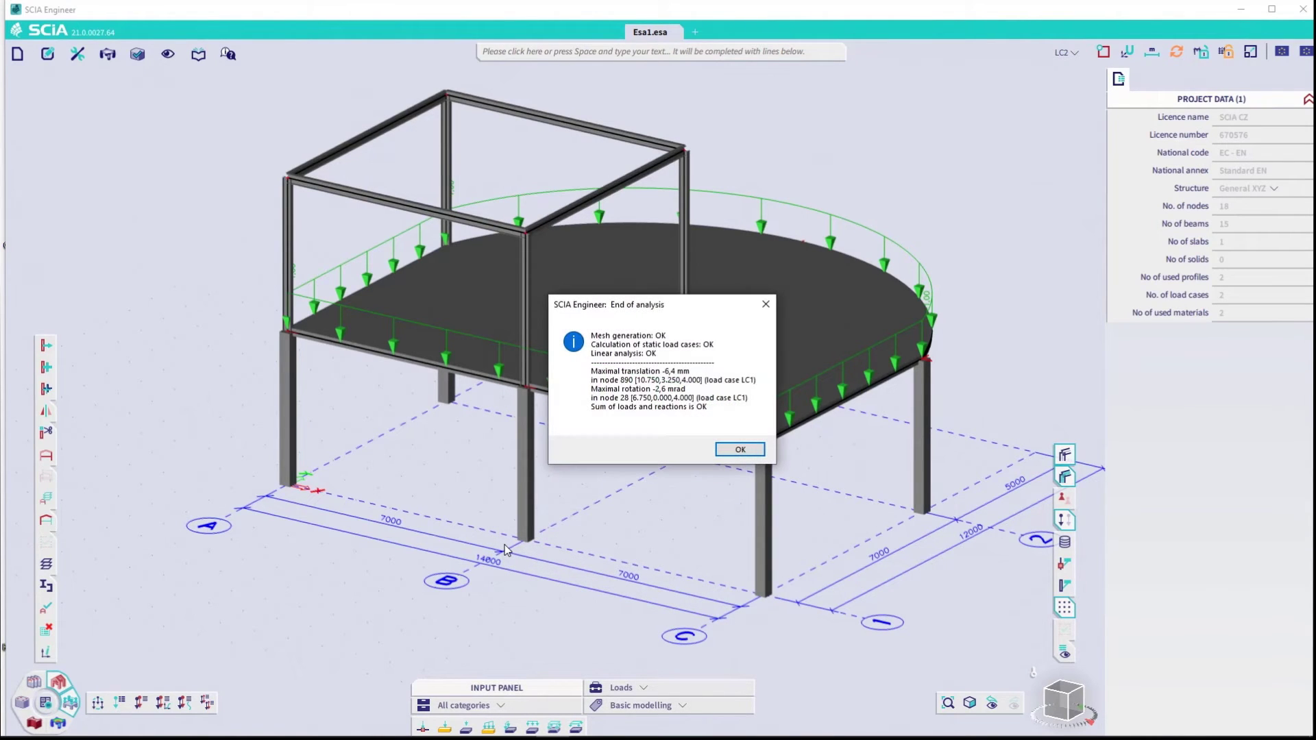
pyautogui.click(734, 451)
pyautogui.click(61, 723)
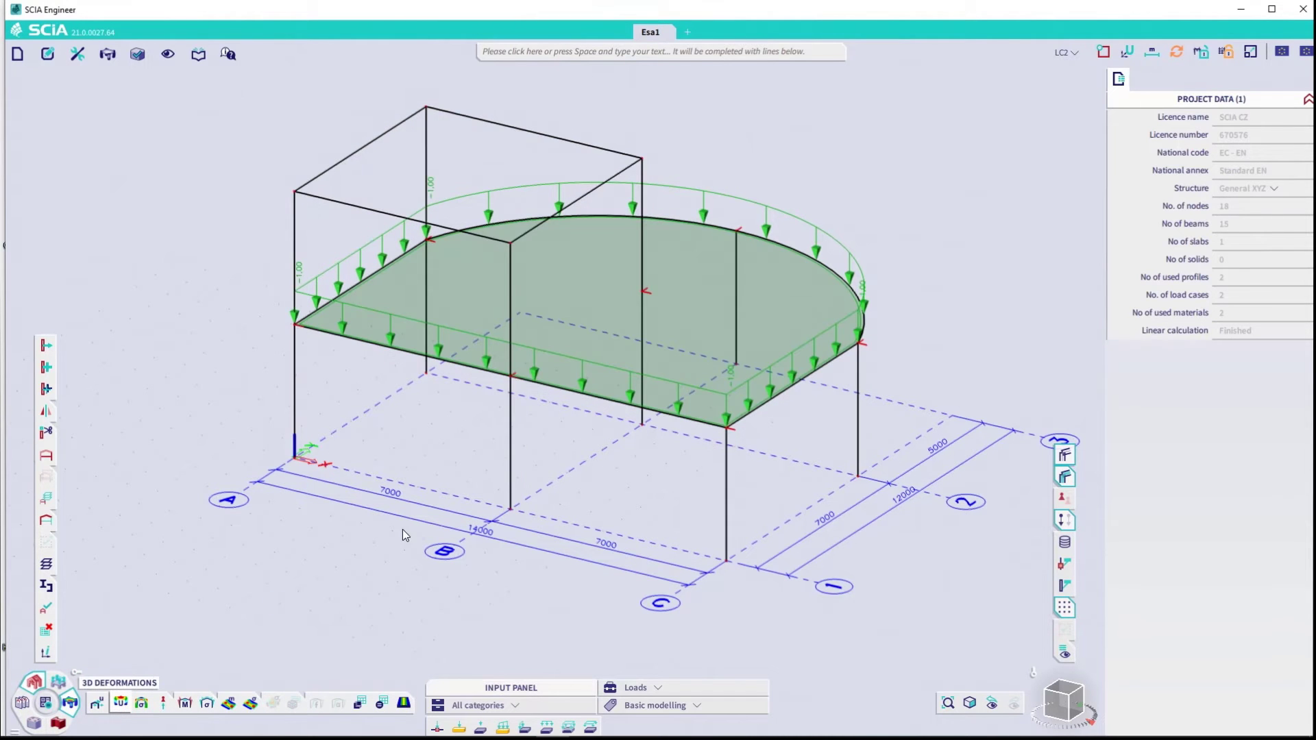
# Step: Hide loads on the 3D deformation view, then preview, enlarge and close the ULS displacement report
pyautogui.click(1066, 523)
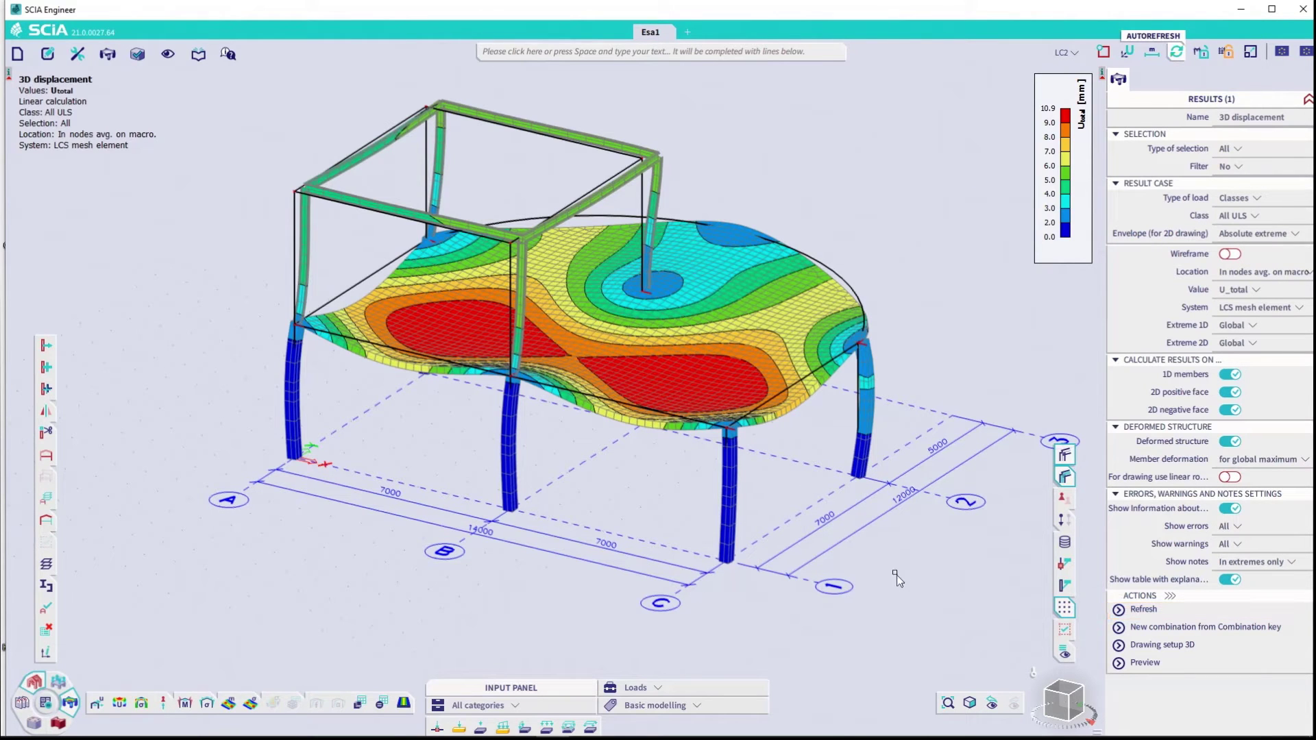
pyautogui.click(1145, 662)
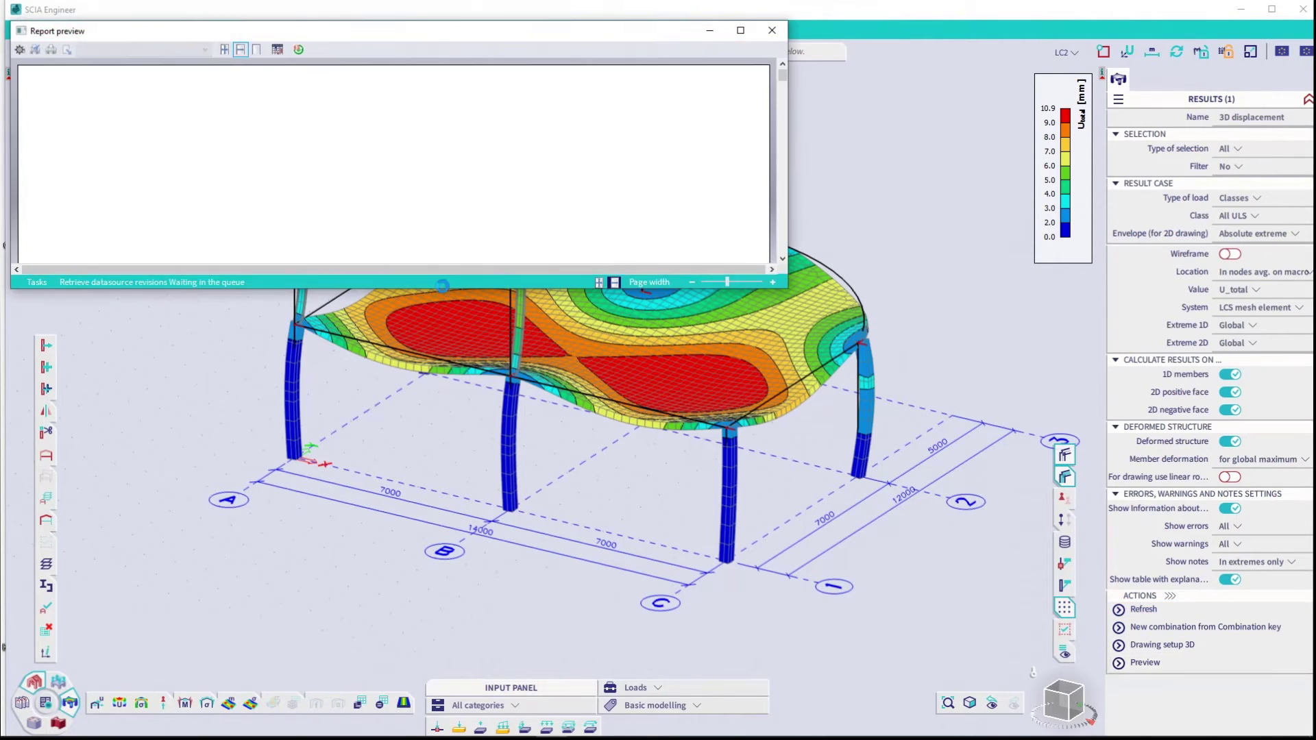
pyautogui.moveTo(442, 289); pyautogui.dragTo(442, 524)
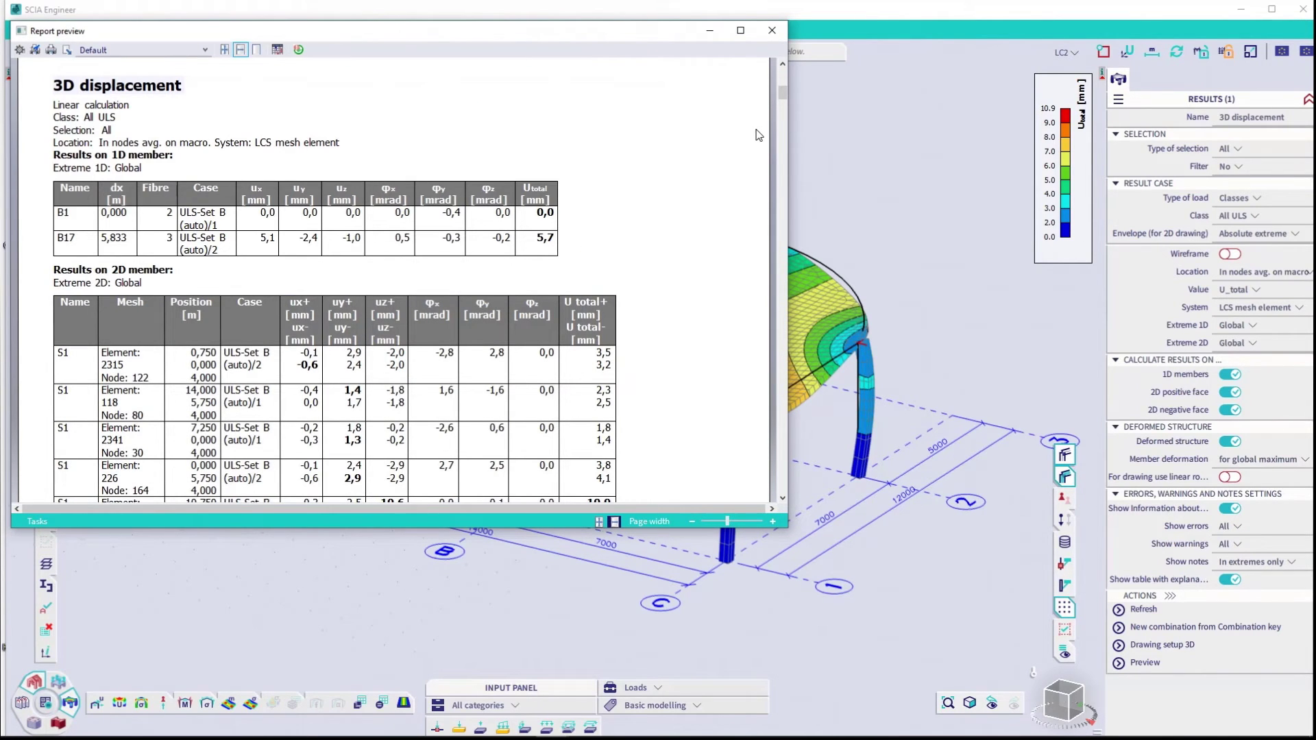
pyautogui.click(771, 30)
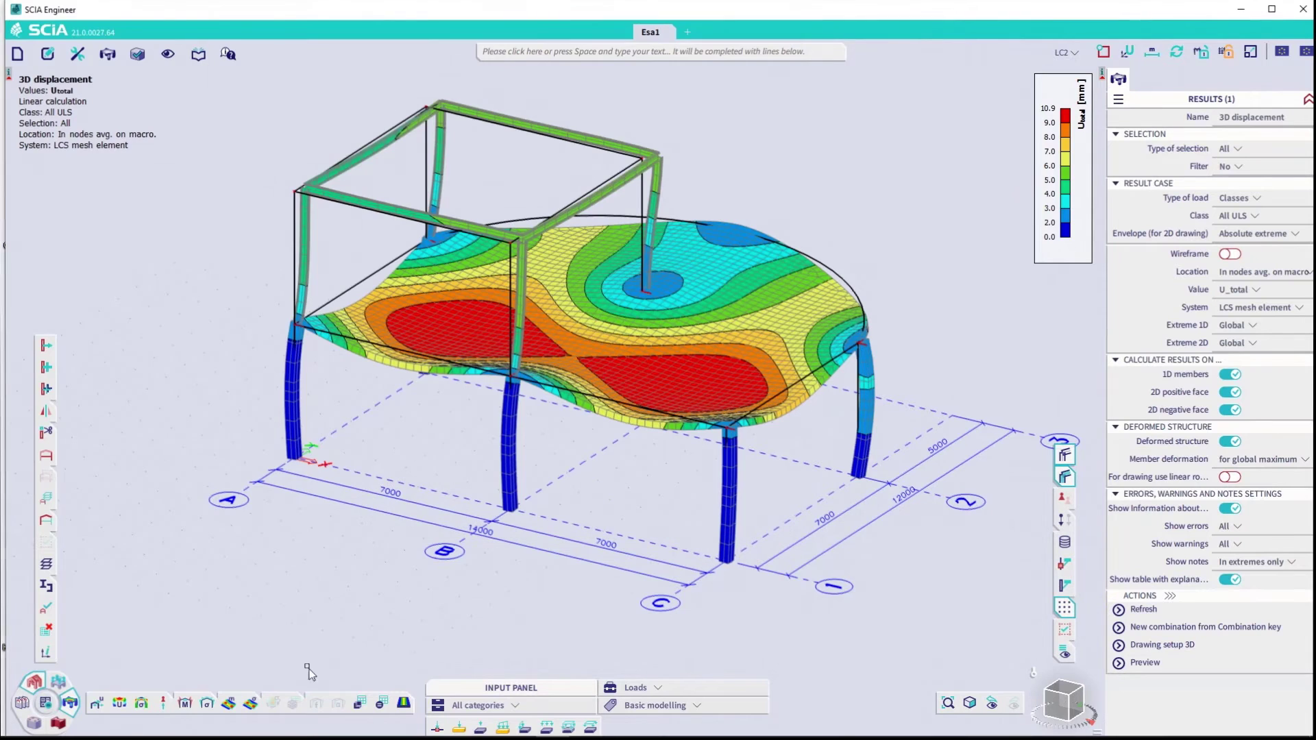
# Step: Review support reactions and 1D moment diagrams, then show slab mx contours for ULS-Set B
pyautogui.click(165, 705)
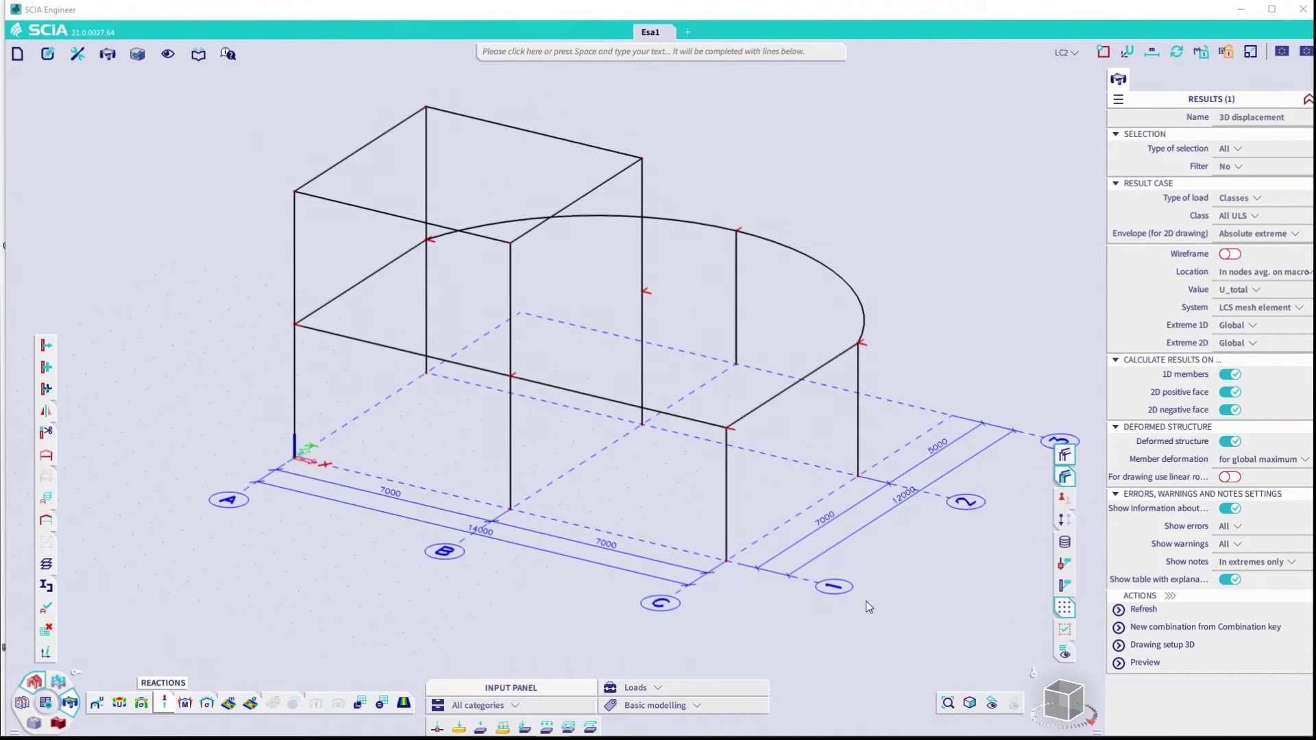
pyautogui.click(186, 704)
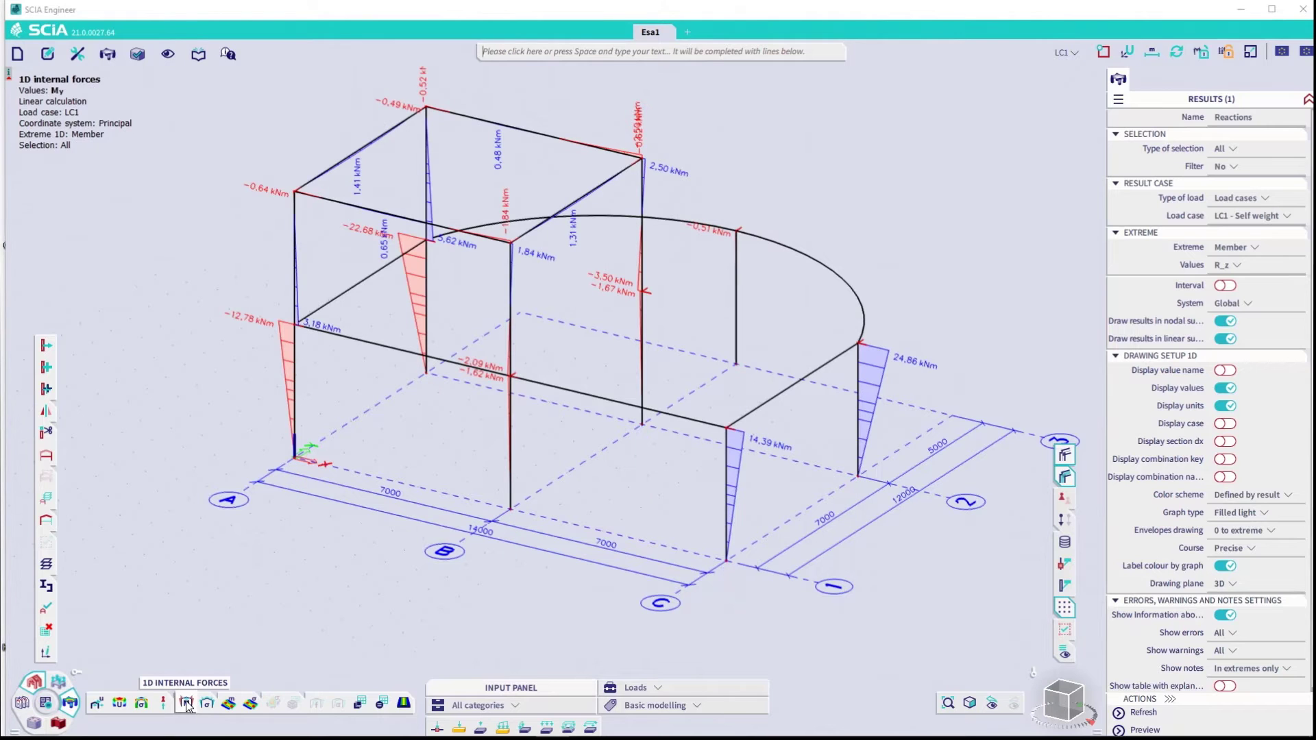
pyautogui.click(231, 704)
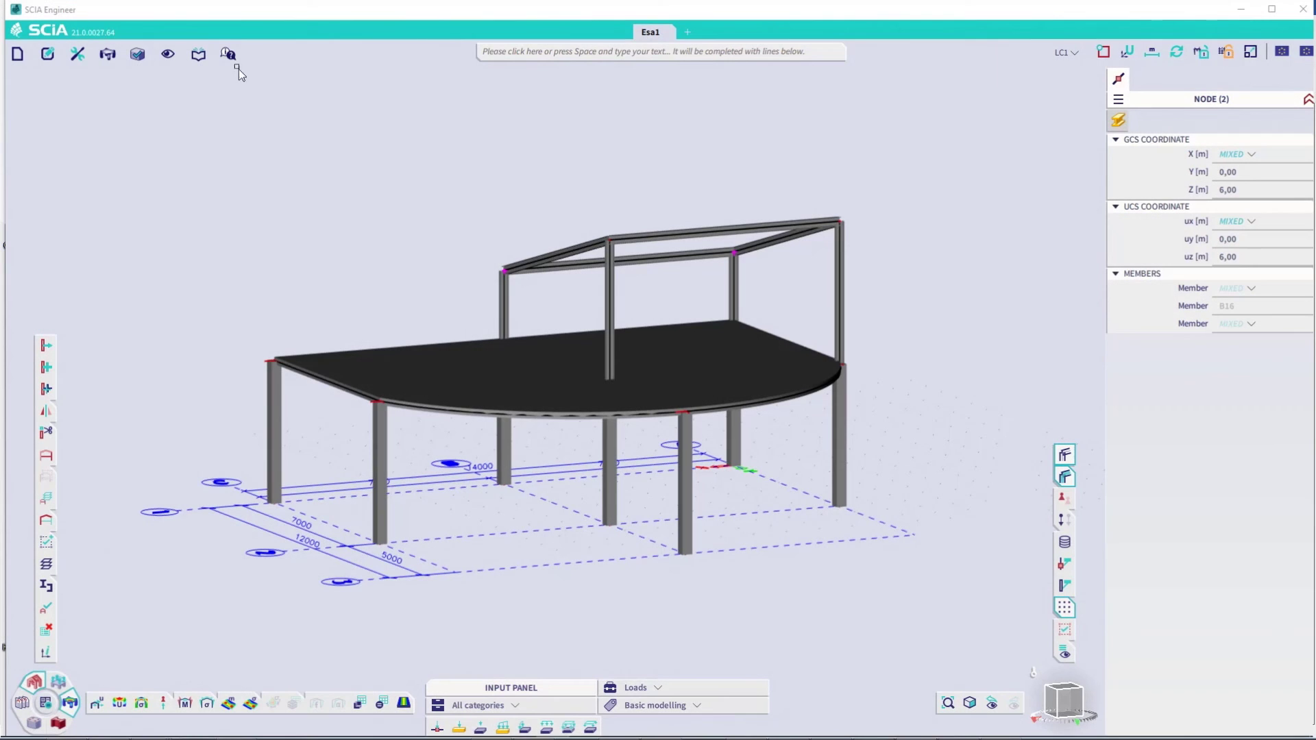
# Step: Launch the SCIA website from Help > Tutorials
pyautogui.click(230, 56)
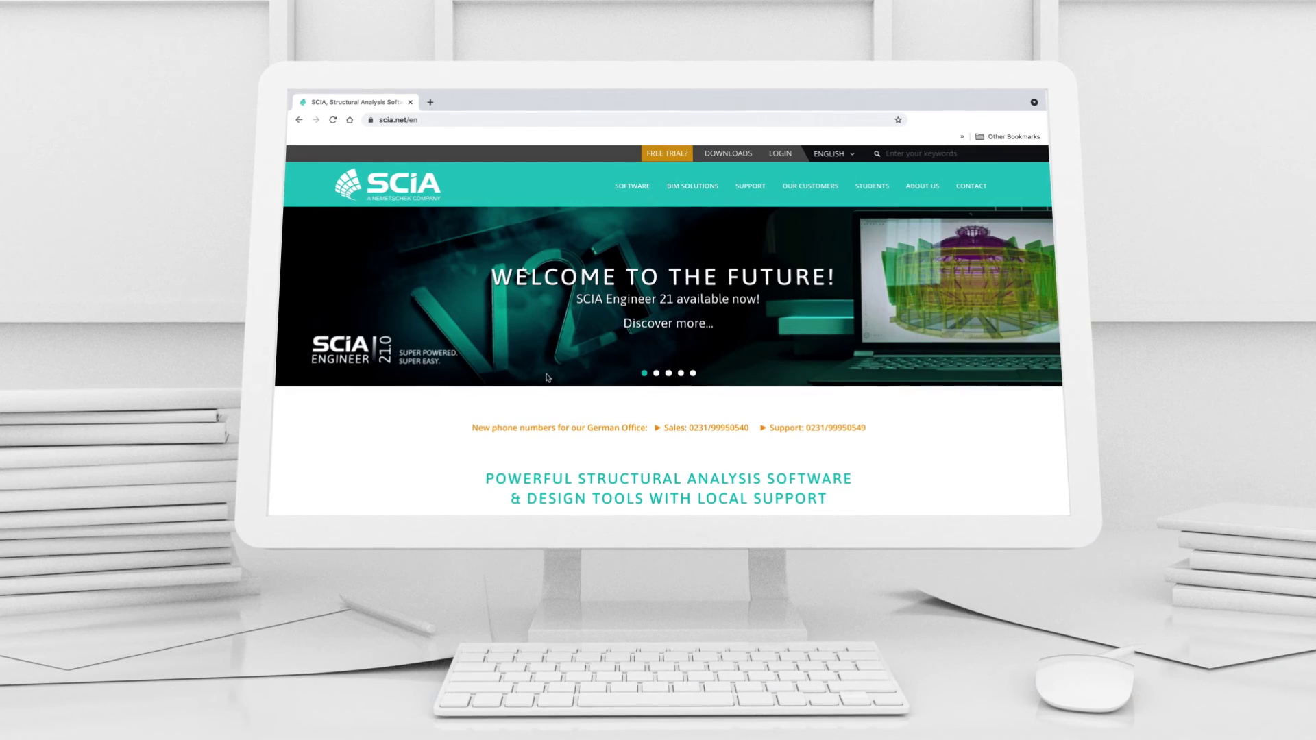
pyautogui.moveTo(751, 187)
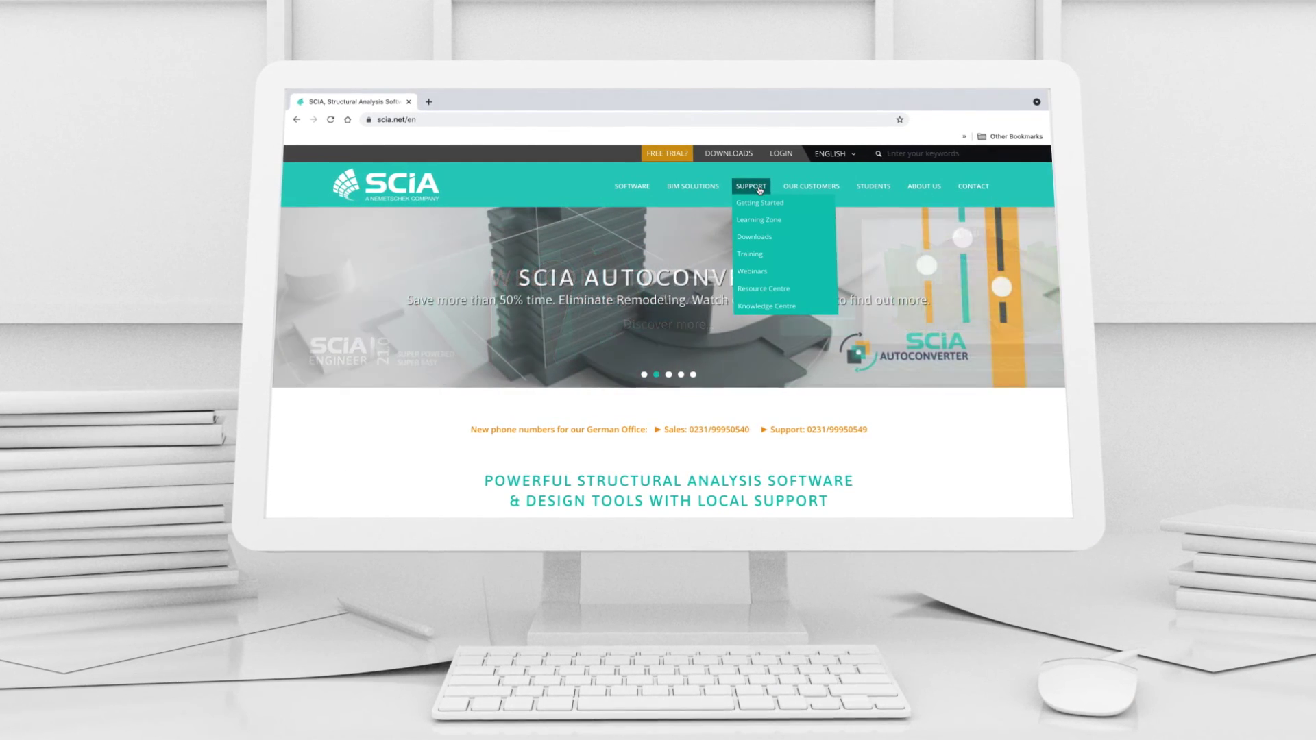
# Step: Go to the Learning Zone page and scroll down to the SCIA Expert Talks banner
pyautogui.click(759, 204)
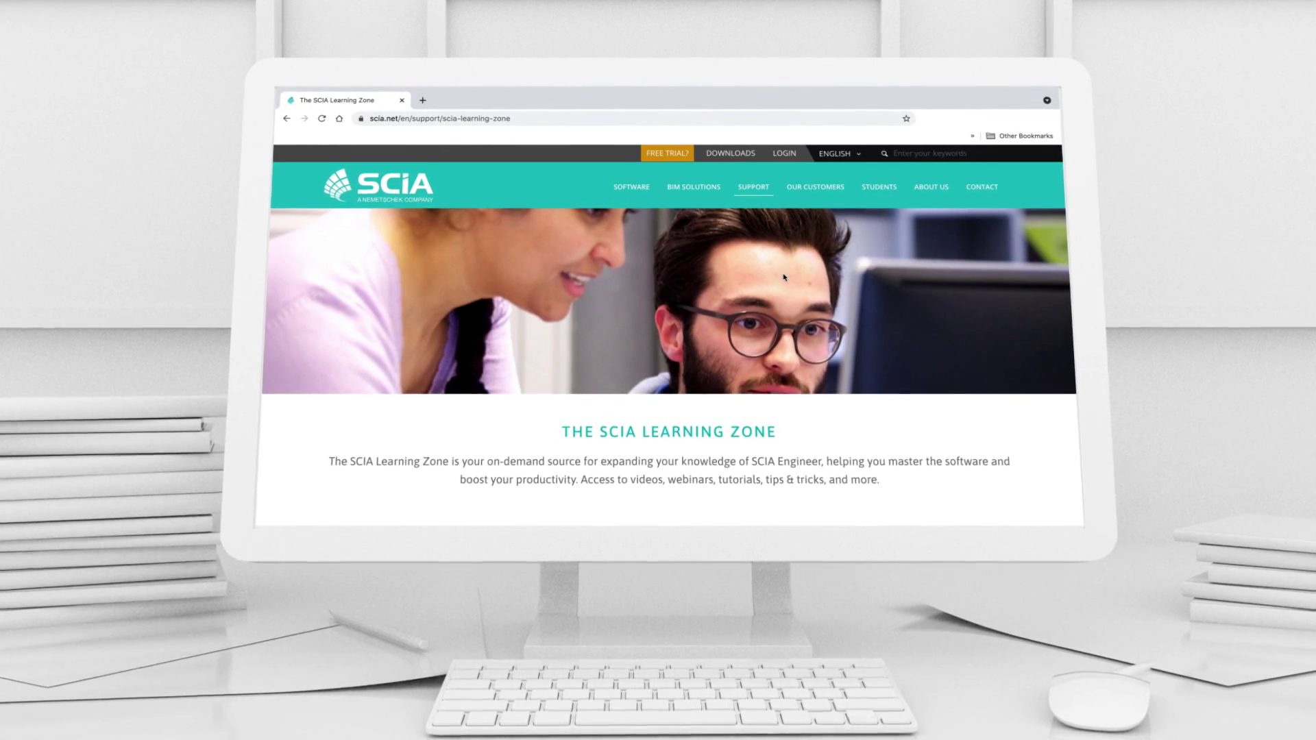
pyautogui.scroll(-5, 784, 277)
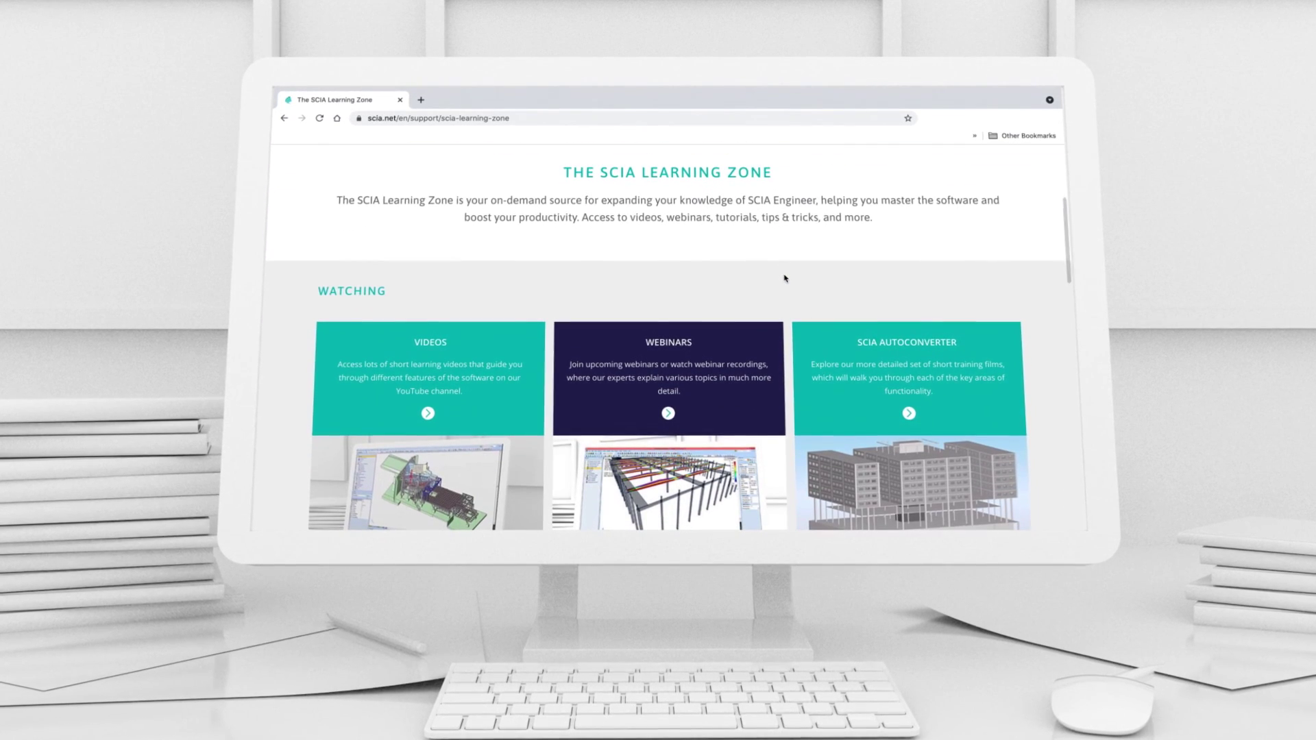
pyautogui.scroll(-3, 785, 278)
pyautogui.scroll(-2, 785, 278)
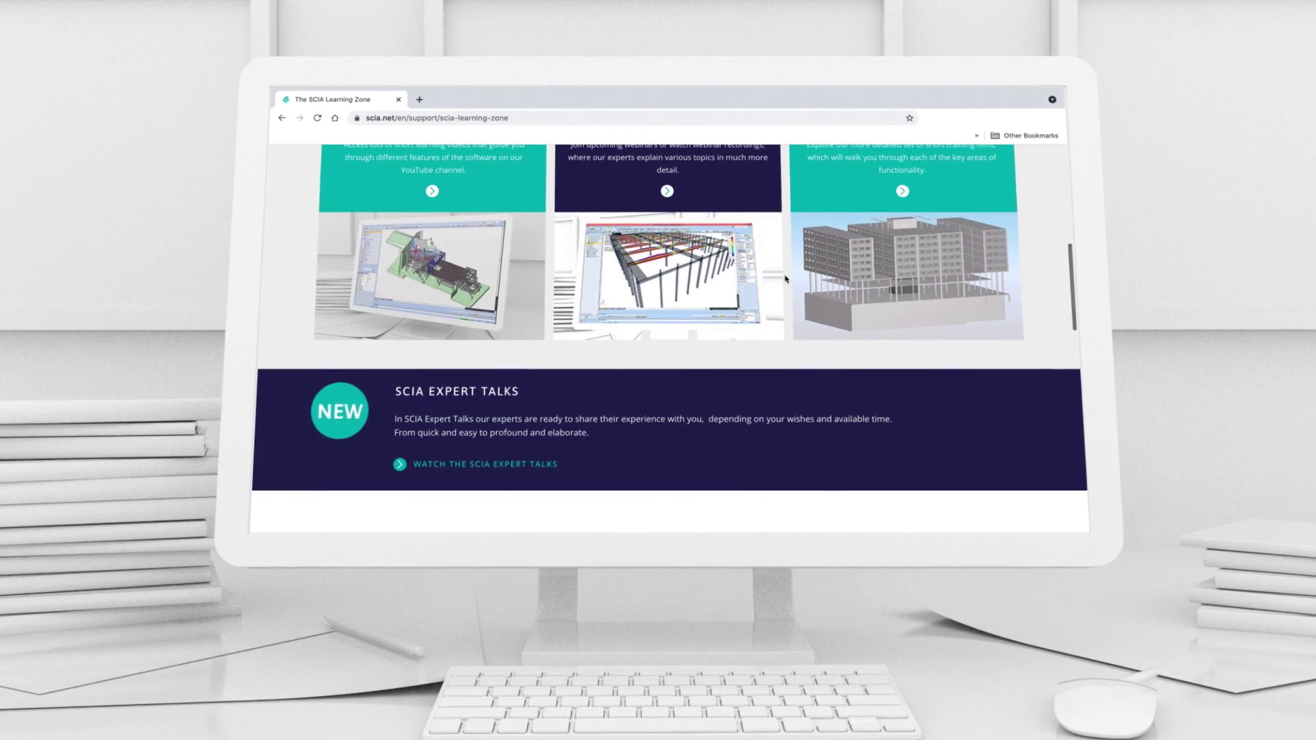